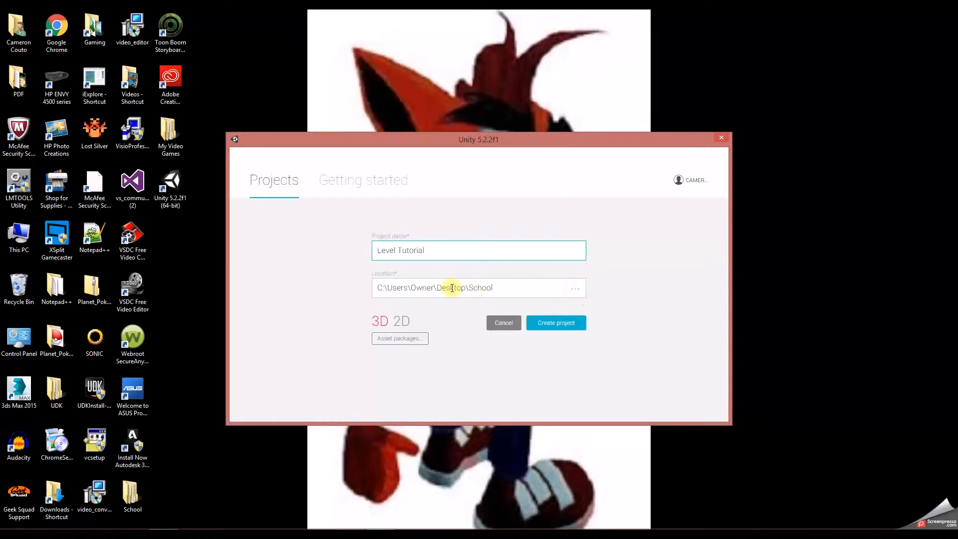
# - Set the Level Tutorial project's location to the Desktop, create it as a 3D project and dismiss the editor update notice
pyautogui.click(575, 291)
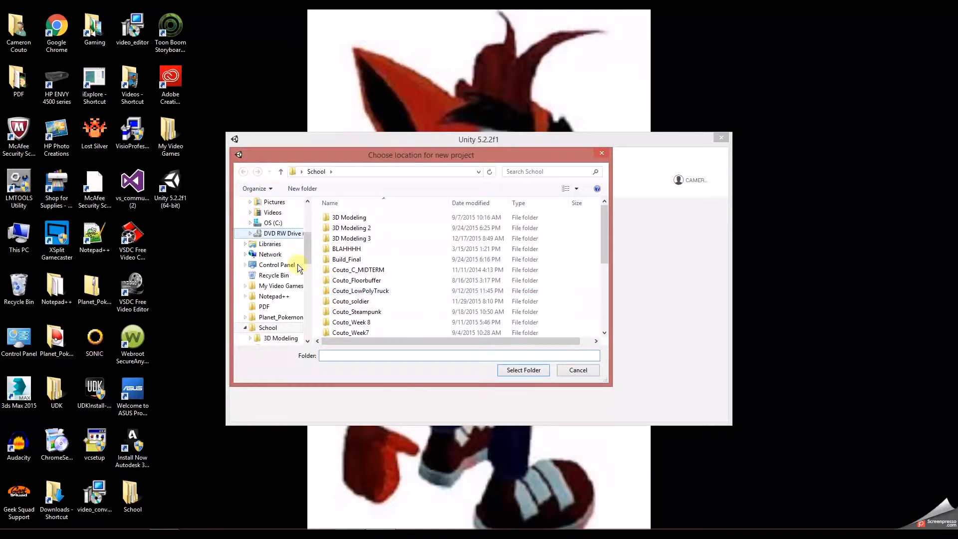
pyautogui.scroll(4, 294, 235)
pyautogui.click(269, 269)
pyautogui.click(274, 279)
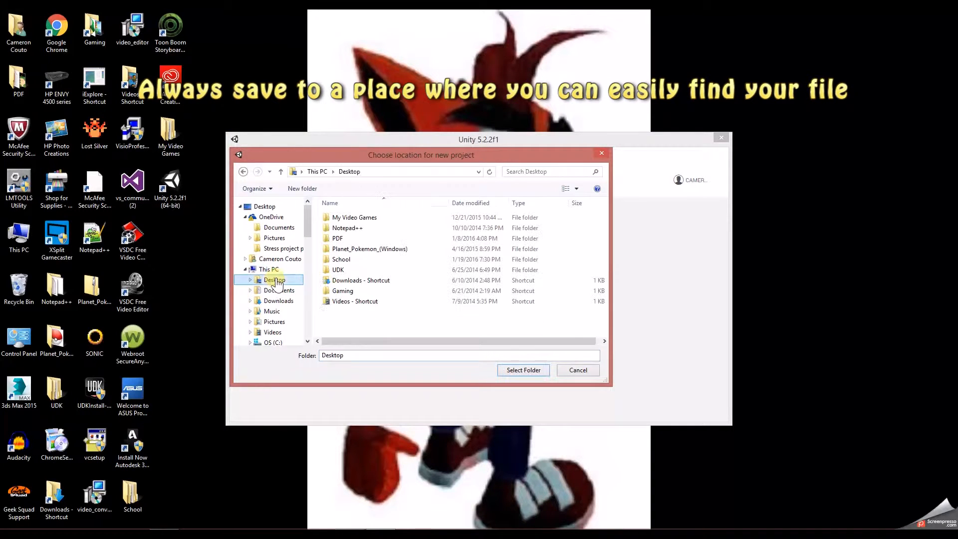
pyautogui.click(523, 369)
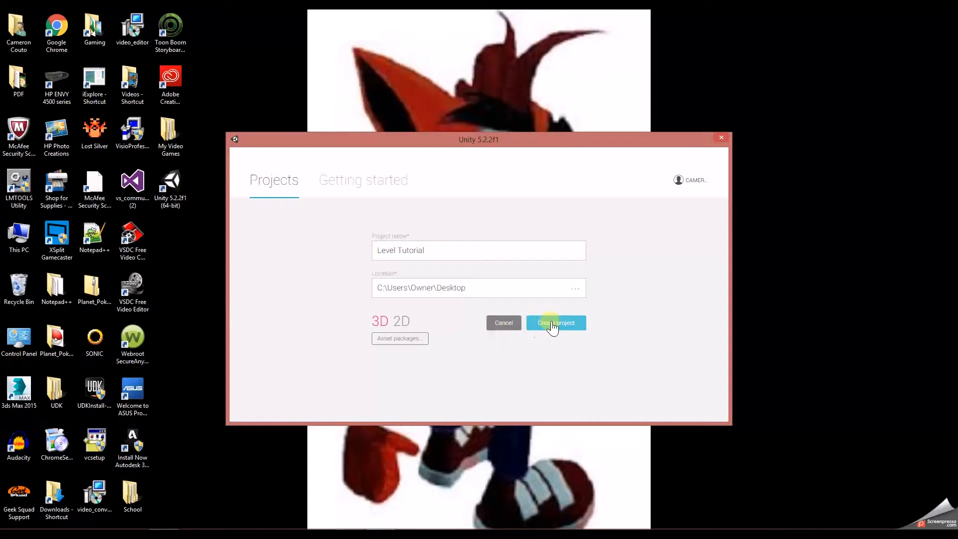
pyautogui.click(550, 321)
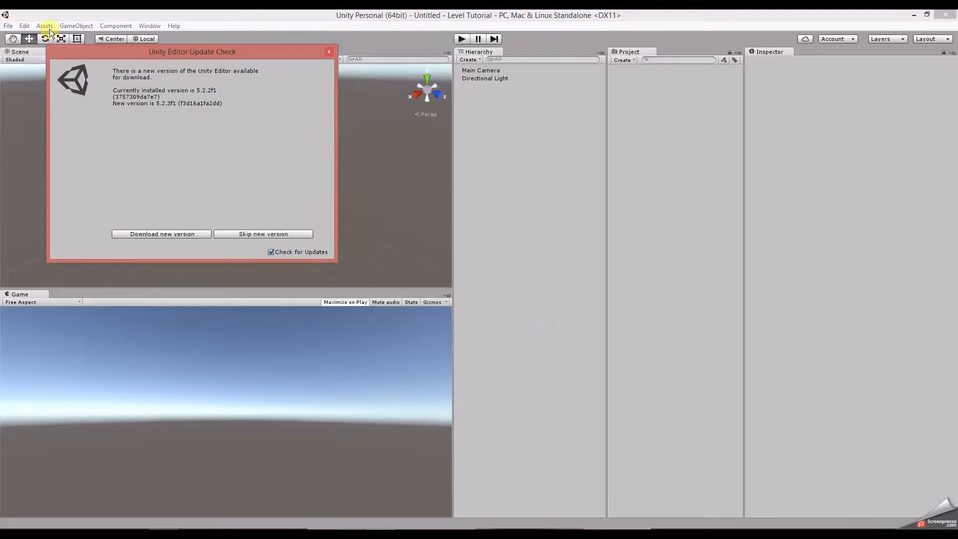
pyautogui.click(328, 50)
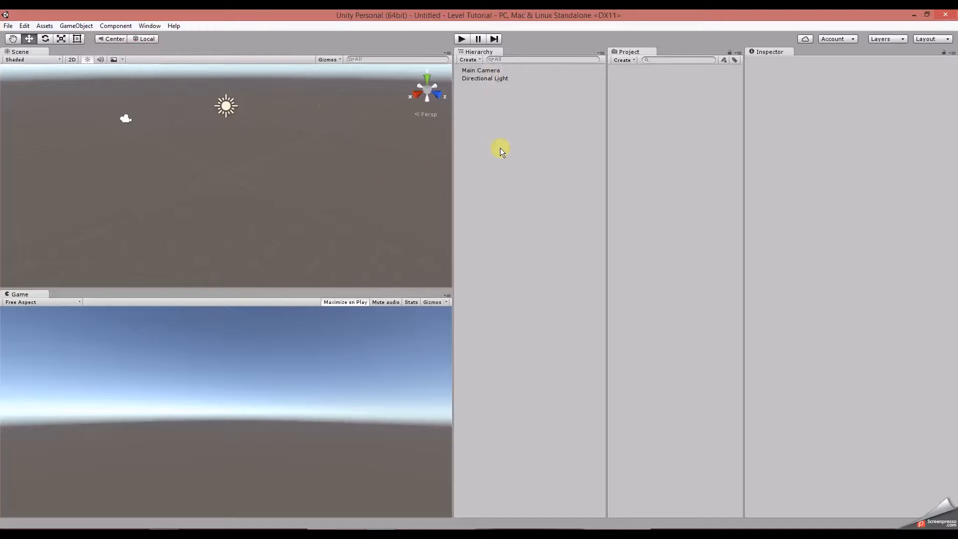
# - Save the scene as Level Scene in the project's Assets folder and select the saved scene asset
pyautogui.hotkey('ctrl', 's')
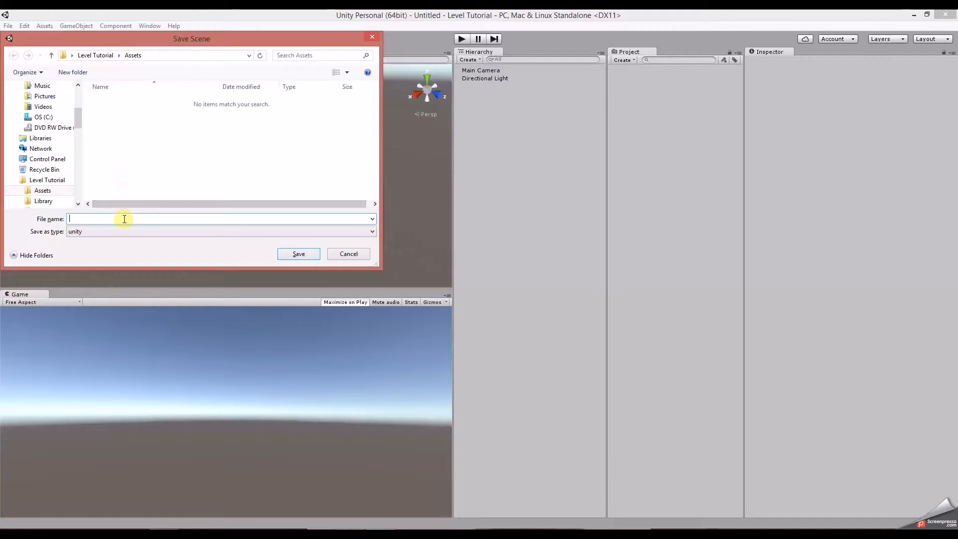
pyautogui.write('Level Scene')
pyautogui.press('Return')
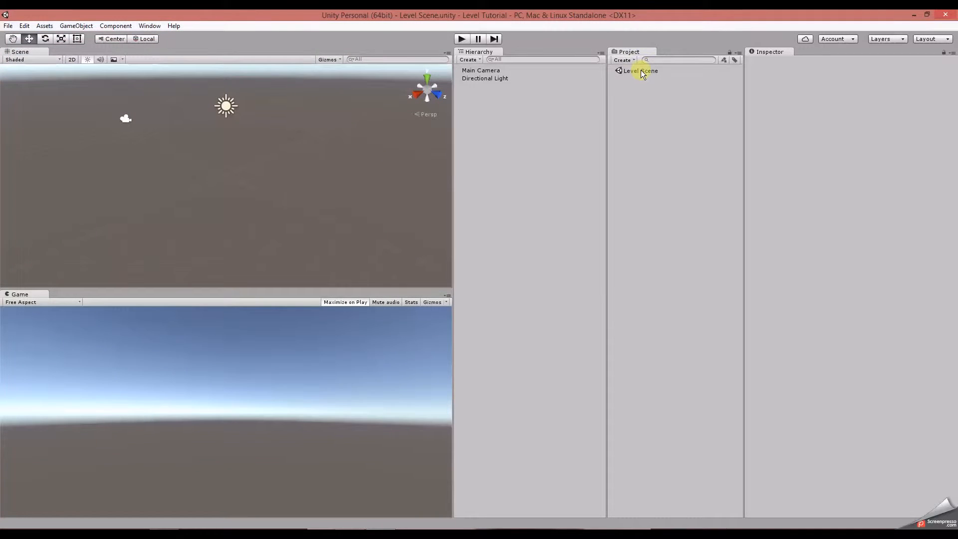
pyautogui.click(641, 73)
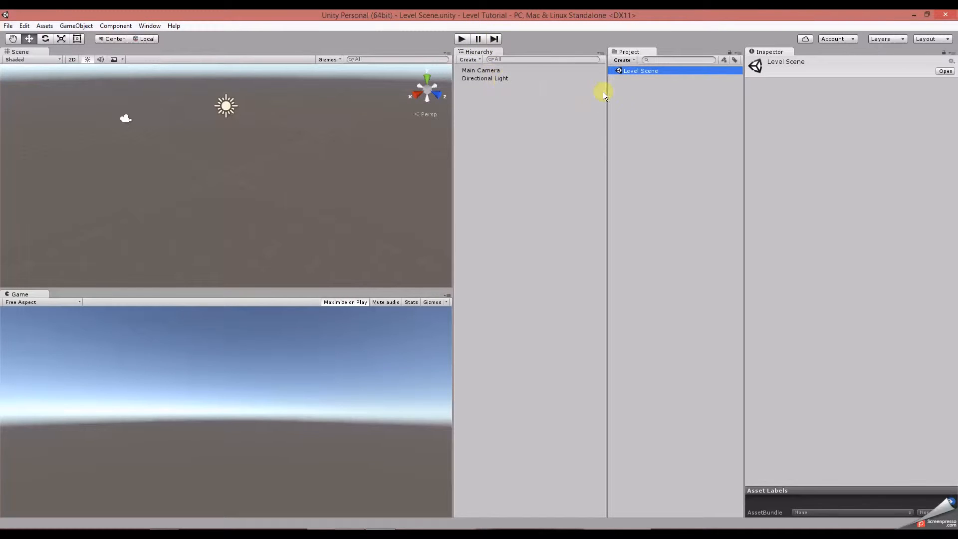
# - Add a 3D plane to the scene and reset its transform
pyautogui.click(469, 60)
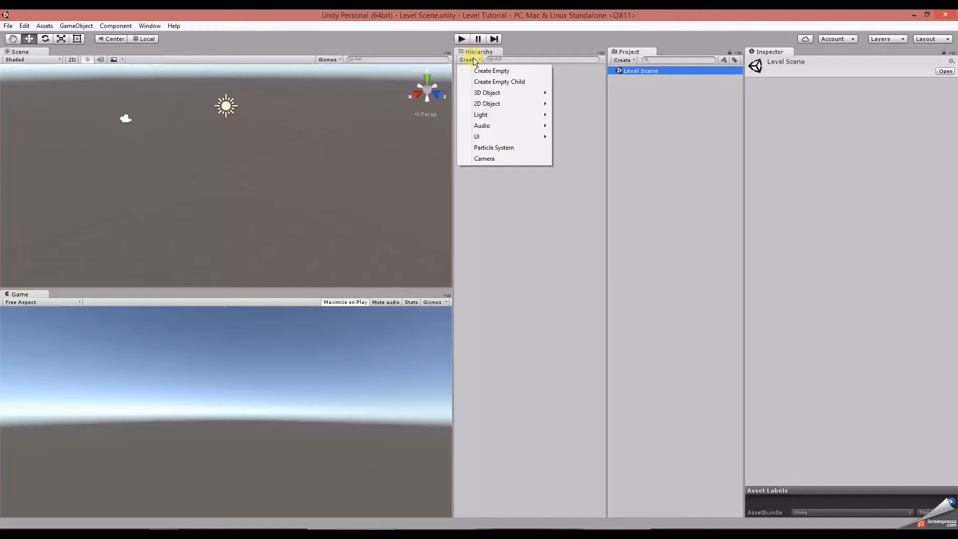
pyautogui.moveTo(481, 94)
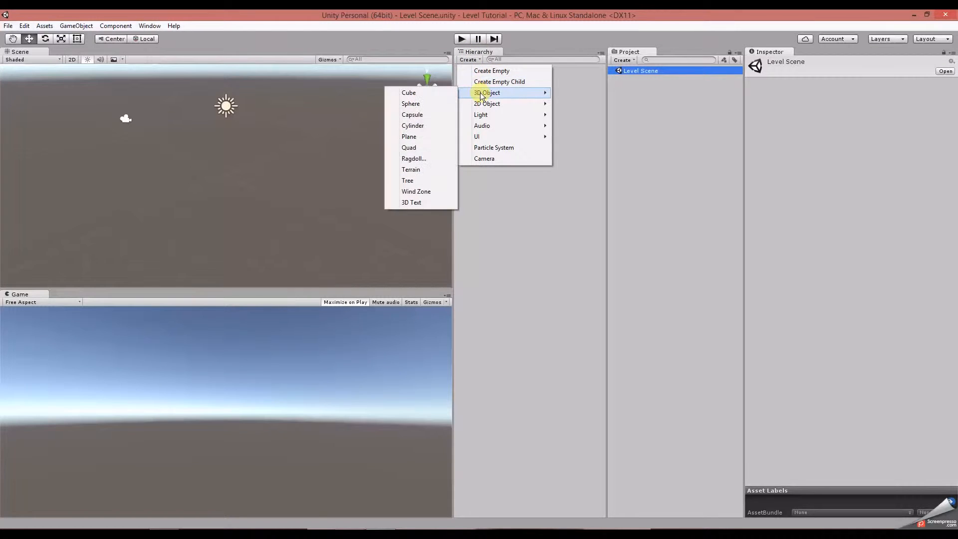
pyautogui.click(406, 137)
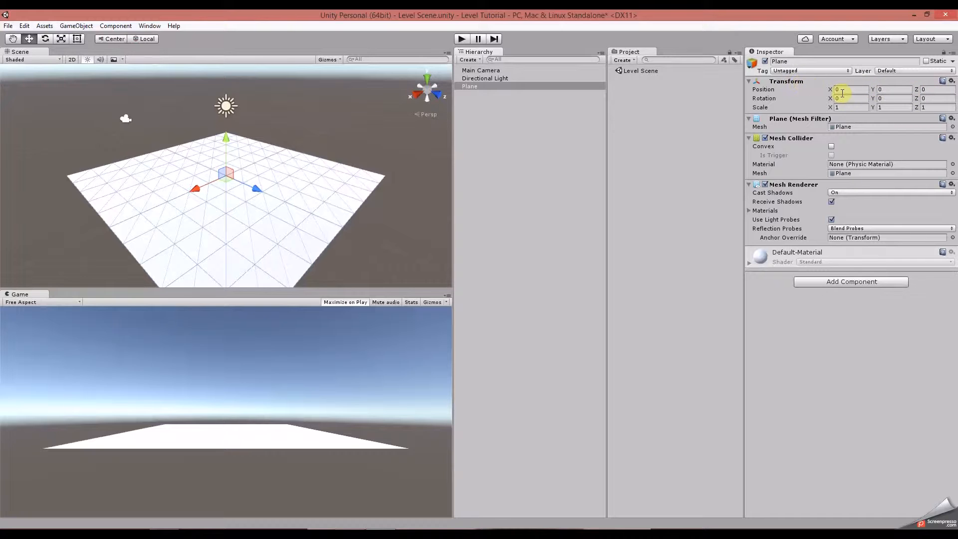
pyautogui.click(951, 82)
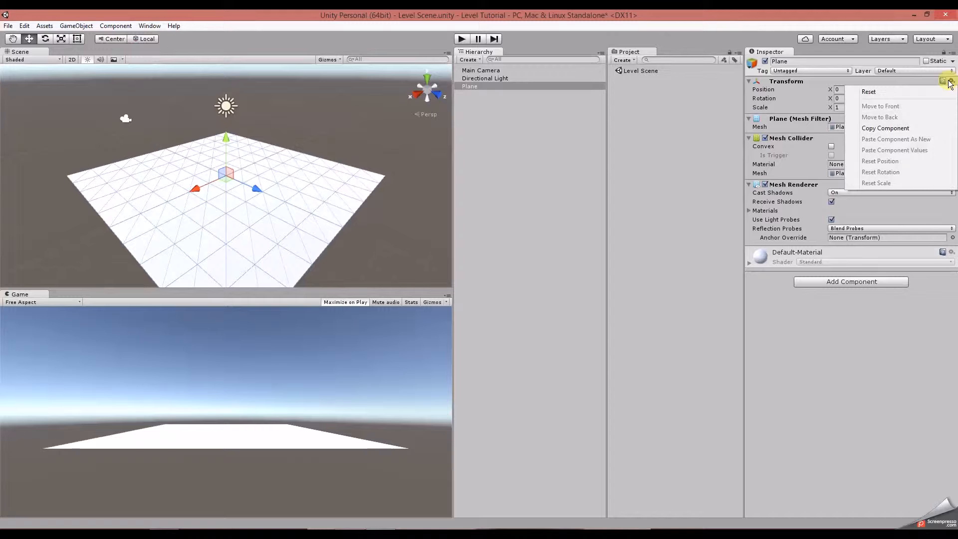
pyautogui.click(881, 91)
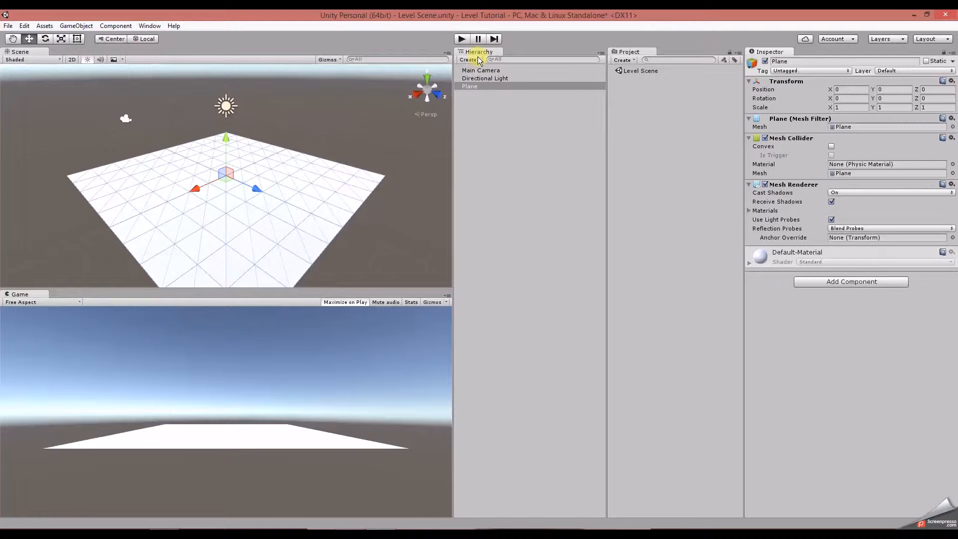
# - Create a new material asset named Plane Material and select it
pyautogui.click(627, 60)
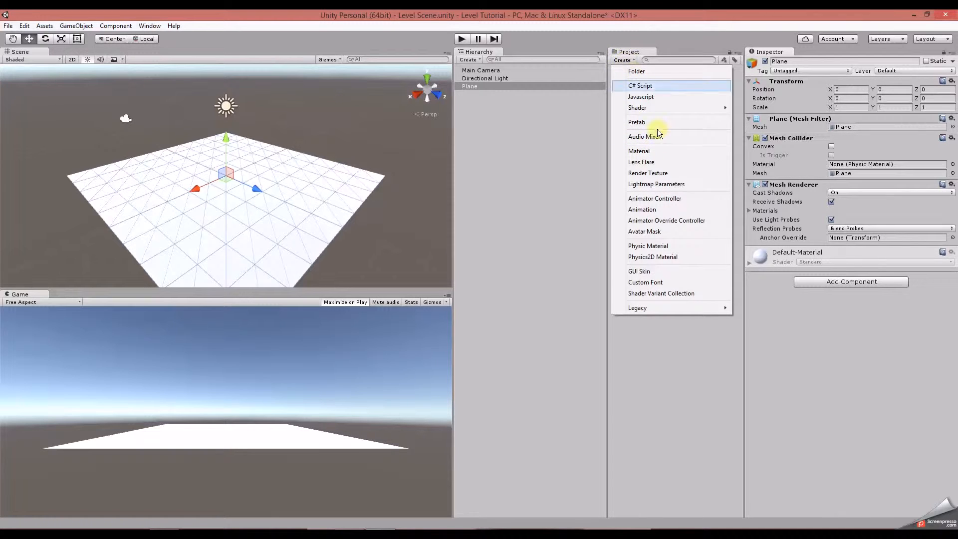
pyautogui.click(643, 150)
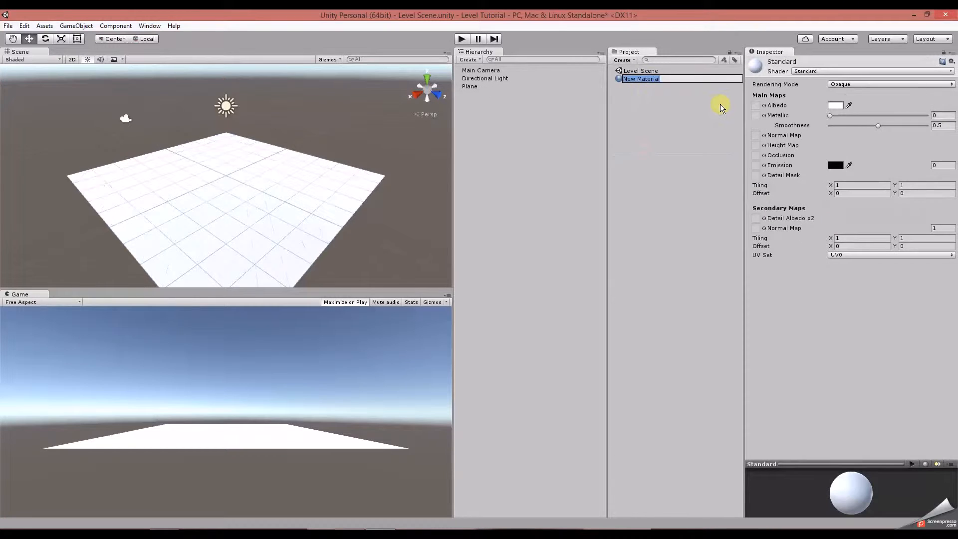
pyautogui.write('Plane Material')
pyautogui.click(693, 112)
pyautogui.click(650, 80)
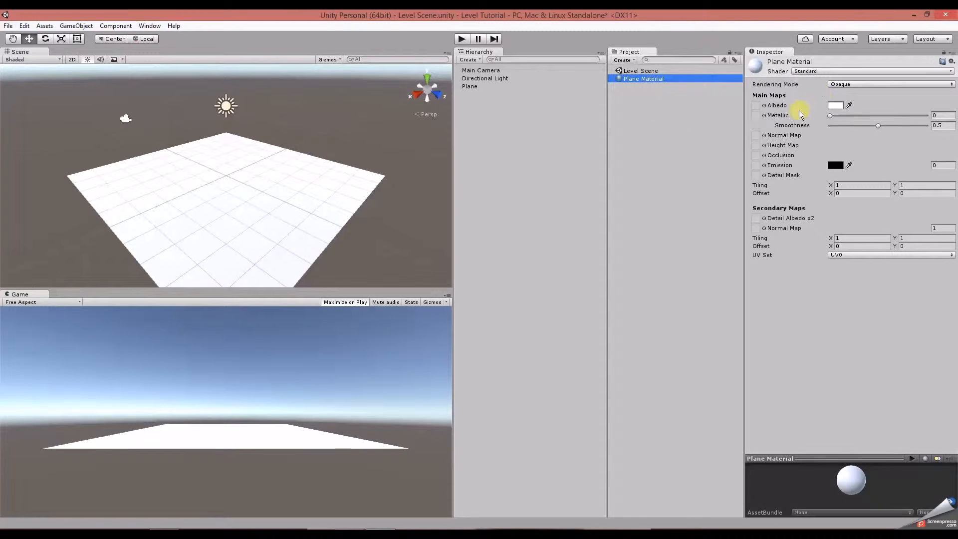
# - Set the albedo colour of Plane Material to red, hex E10000FF
pyautogui.click(836, 106)
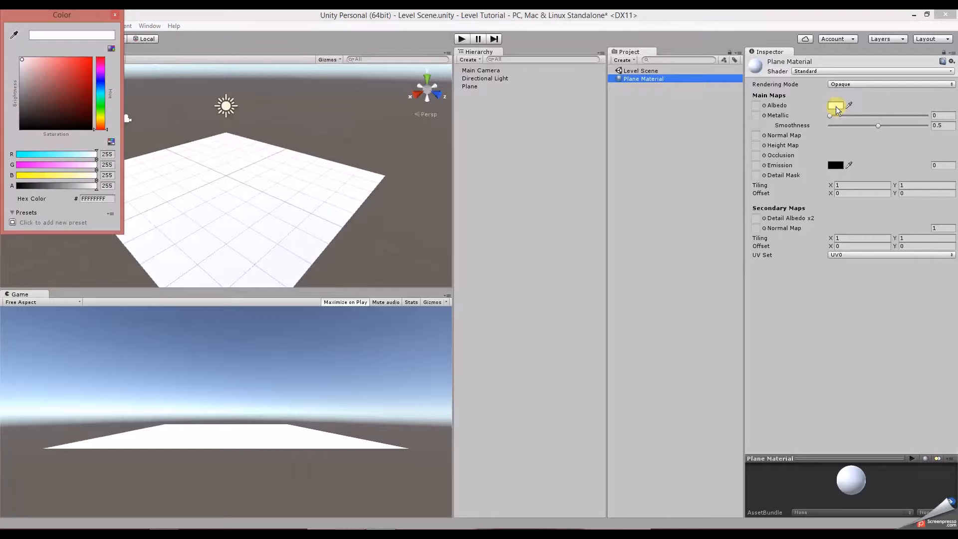
pyautogui.moveTo(79, 76)
pyautogui.mouseDown()
pyautogui.moveTo(100, 54)
pyautogui.moveTo(83, 69)
pyautogui.moveTo(98, 68)
pyautogui.mouseUp()
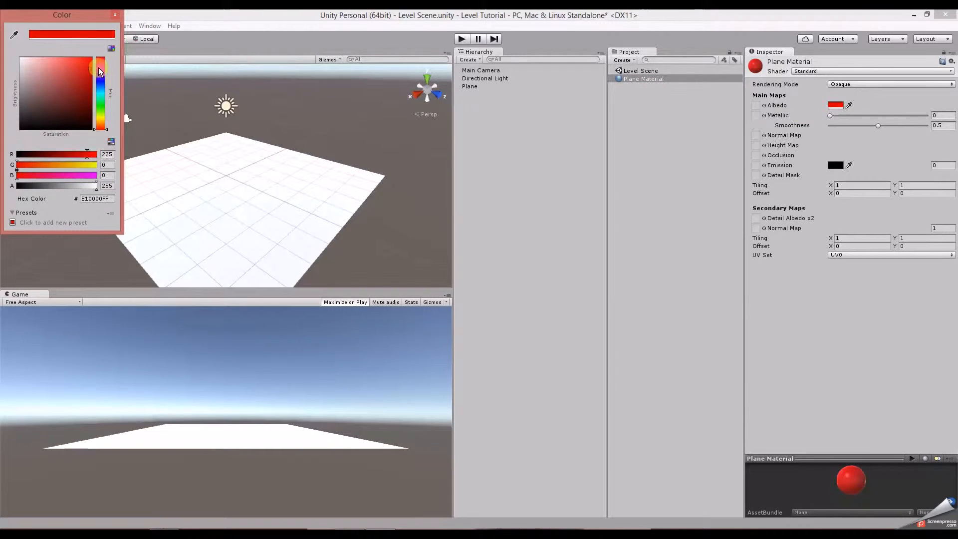
pyautogui.click(115, 14)
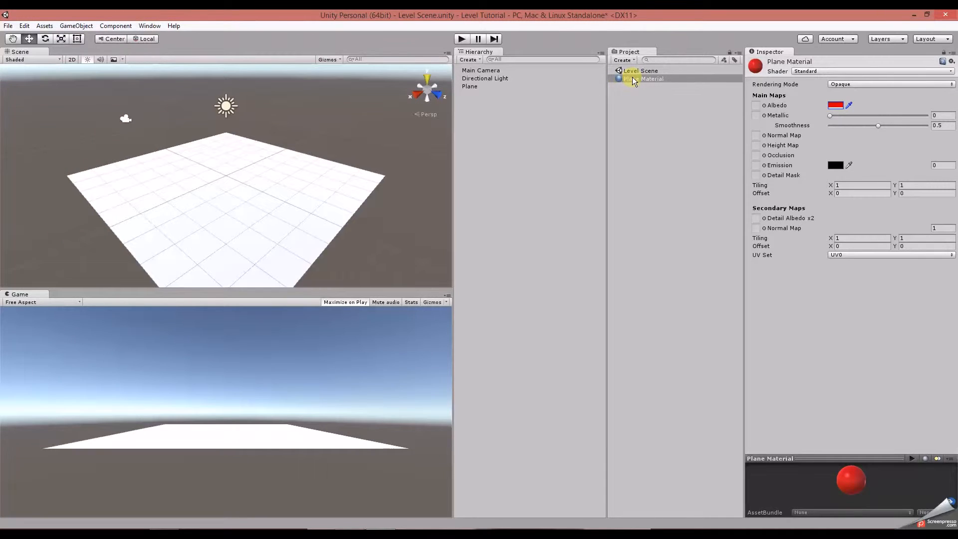
# - Apply Plane Material to the plane in the scene and save the scene
pyautogui.moveTo(631, 82); pyautogui.dragTo(270, 212)
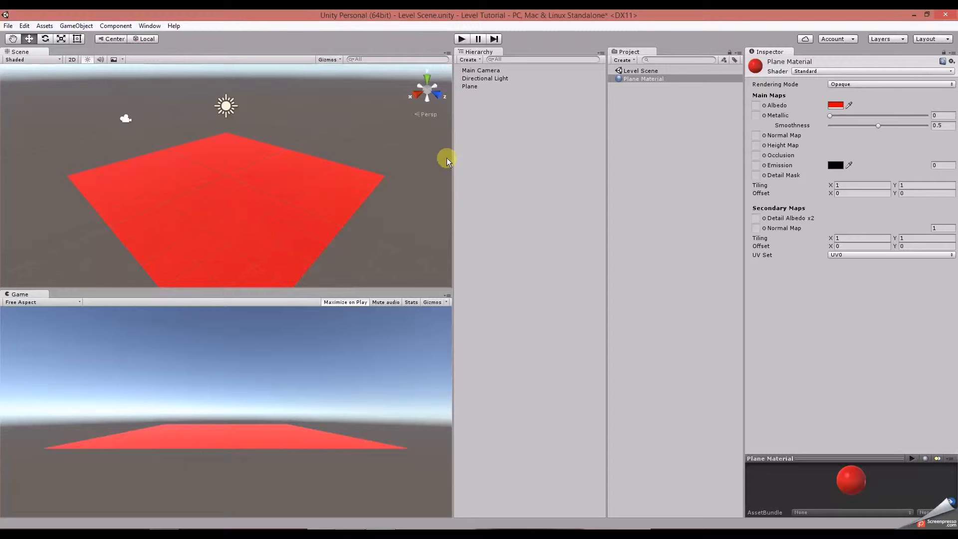
pyautogui.hotkey('ctrl', 's')
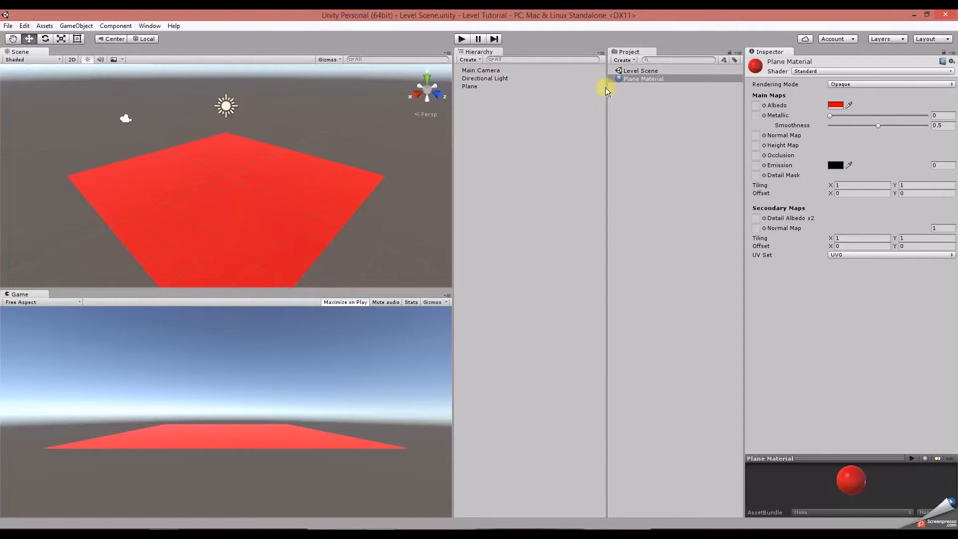
# - Import the Characters standard asset package with all of its items
pyautogui.click(44, 26)
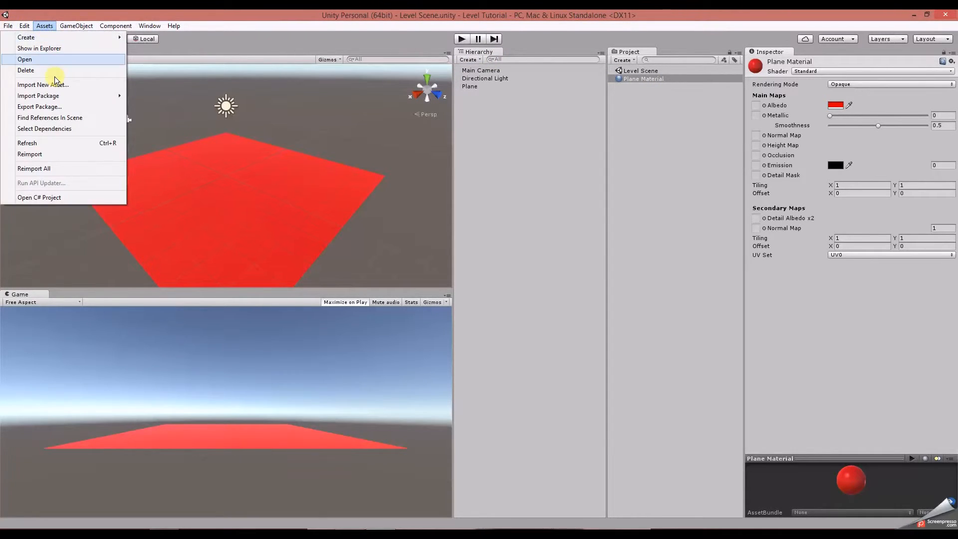
pyautogui.moveTo(68, 98)
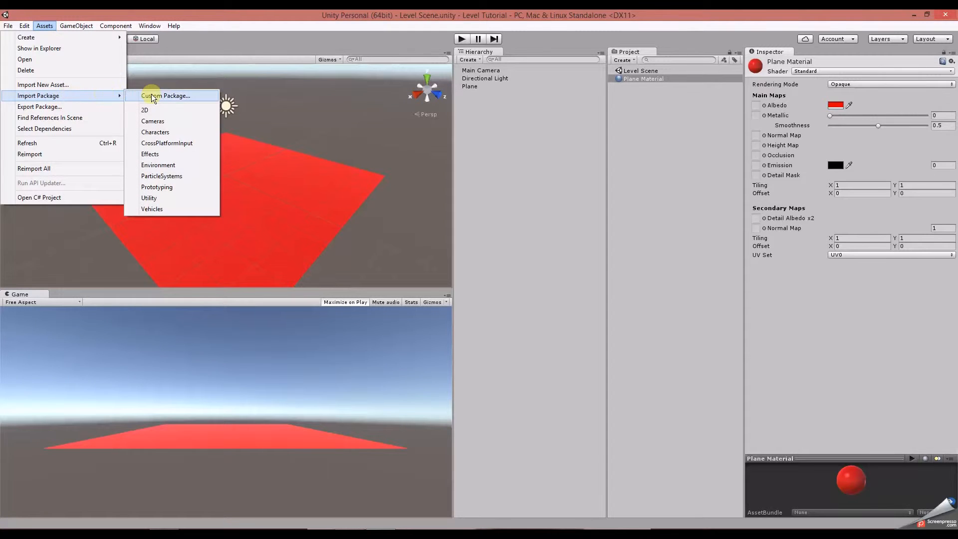
pyautogui.click(161, 132)
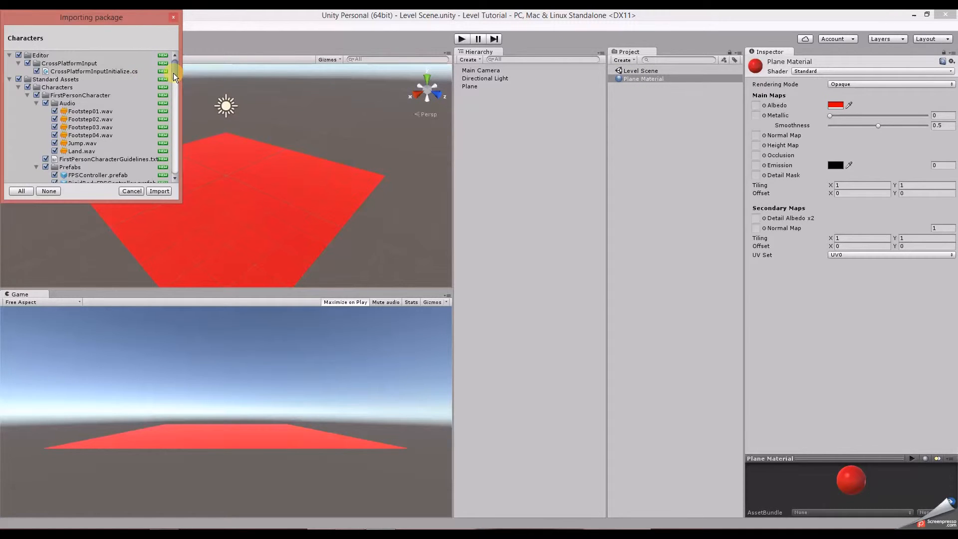
pyautogui.scroll(-3, 173, 76)
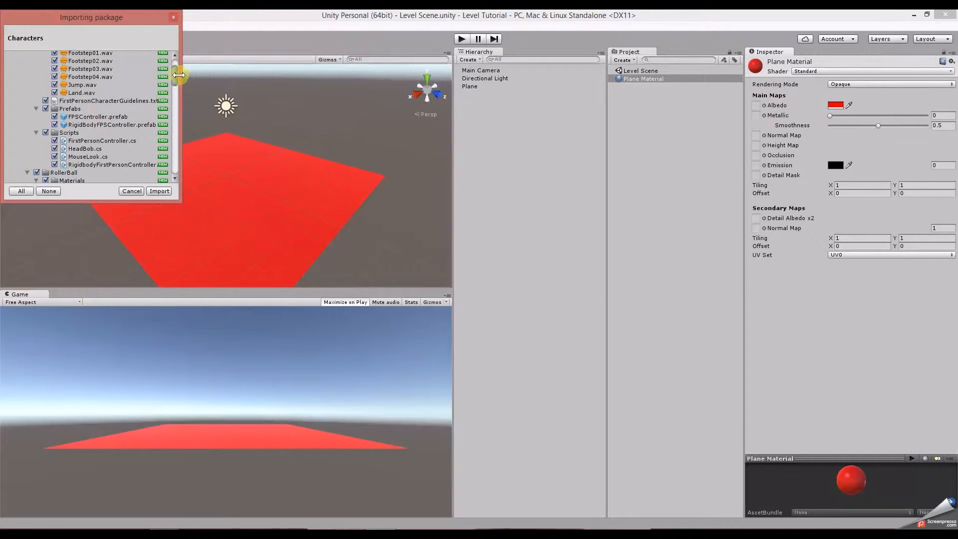
pyautogui.scroll(3, 176, 67)
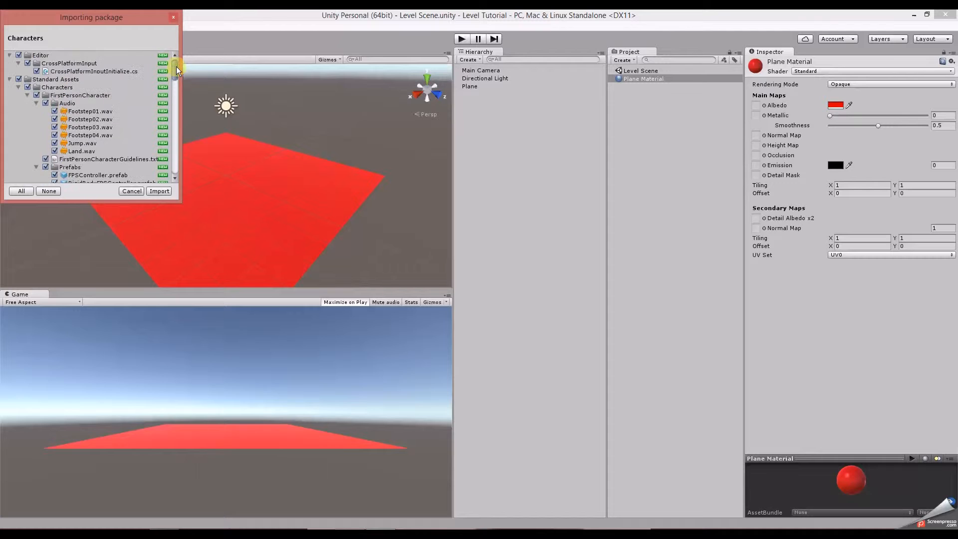
pyautogui.click(153, 191)
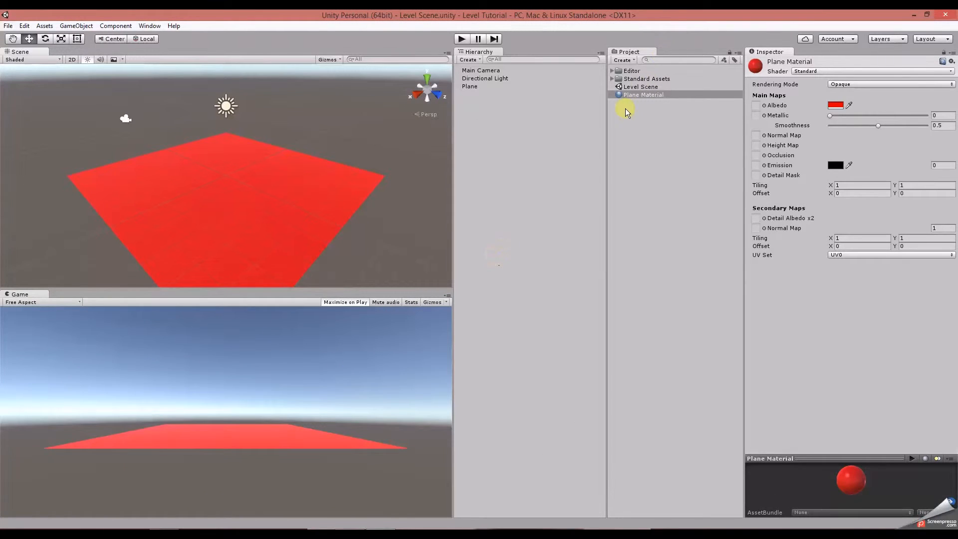
# - Place the FPSController prefab from Standard Assets/Characters/FirstPersonCharacter/Prefabs near the middle of the plane
pyautogui.click(613, 80)
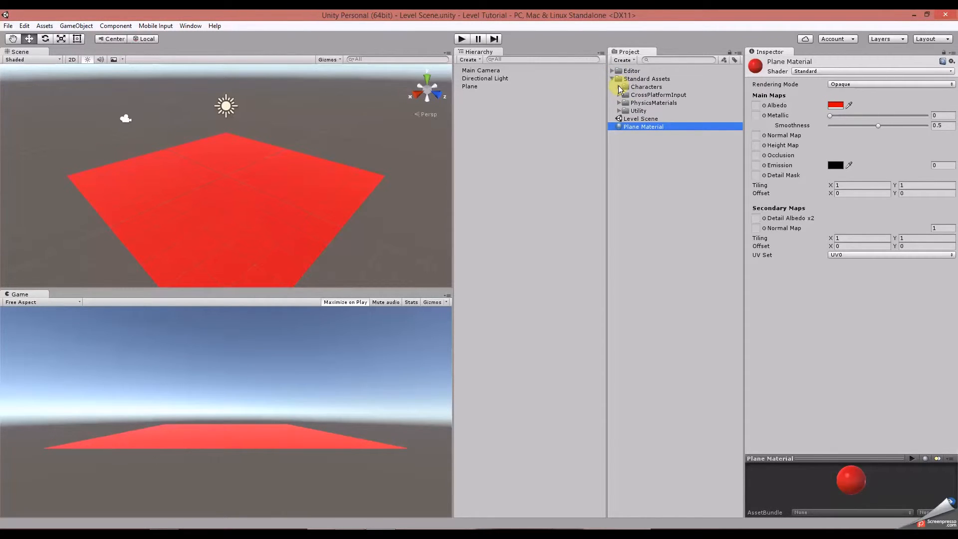
pyautogui.click(619, 87)
pyautogui.click(628, 96)
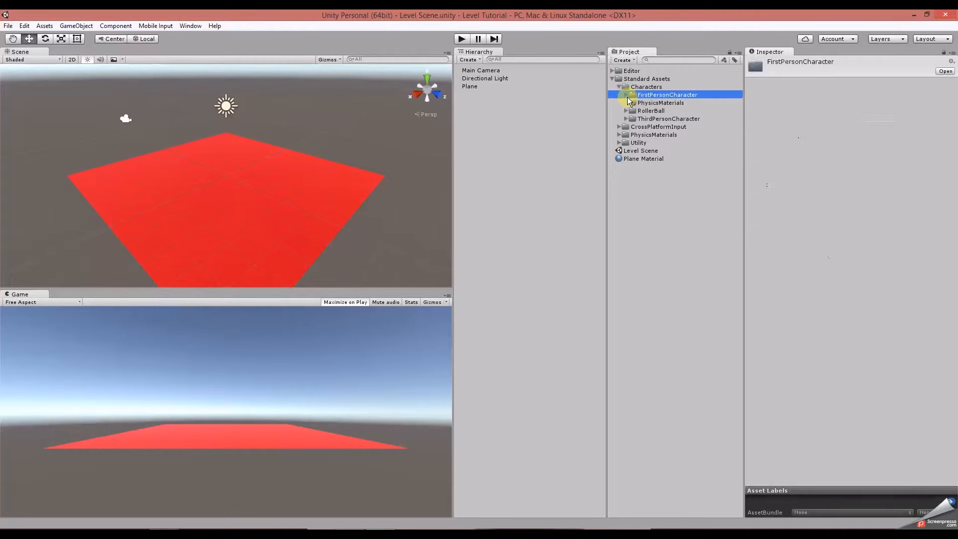
pyautogui.click(625, 95)
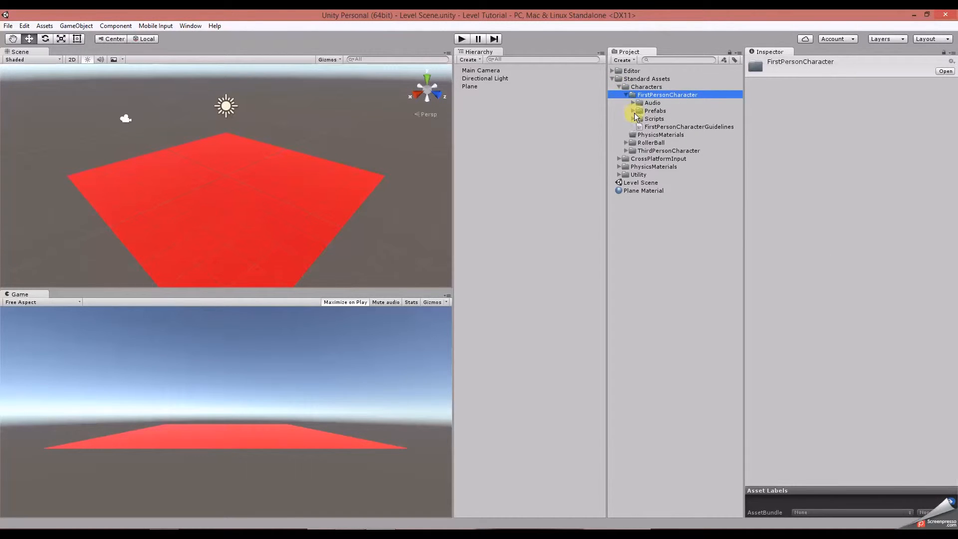
pyautogui.click(632, 111)
pyautogui.click(673, 119)
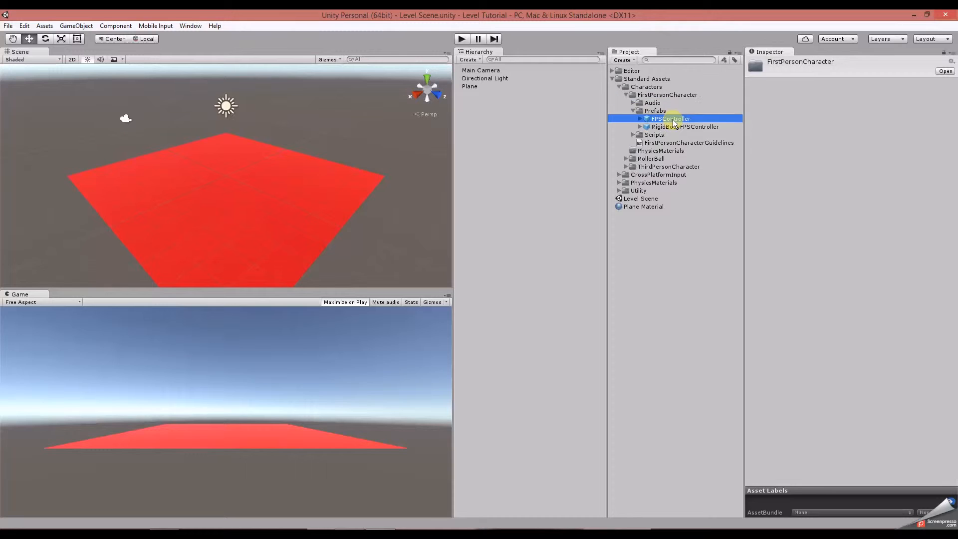
pyautogui.moveTo(663, 122); pyautogui.dragTo(234, 180)
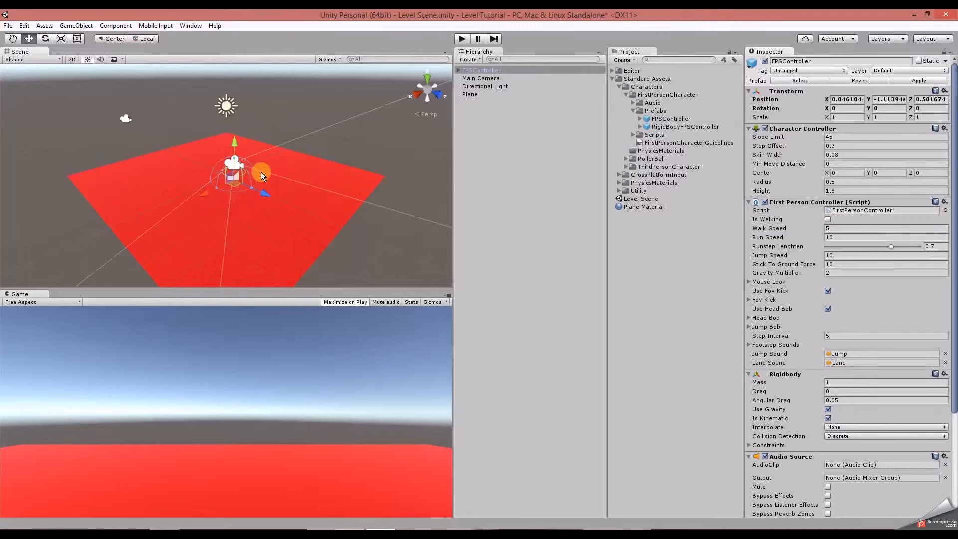
# - Raise the FPSController above the plane to a Y position of about 1.73
pyautogui.scroll(10, 233, 201)
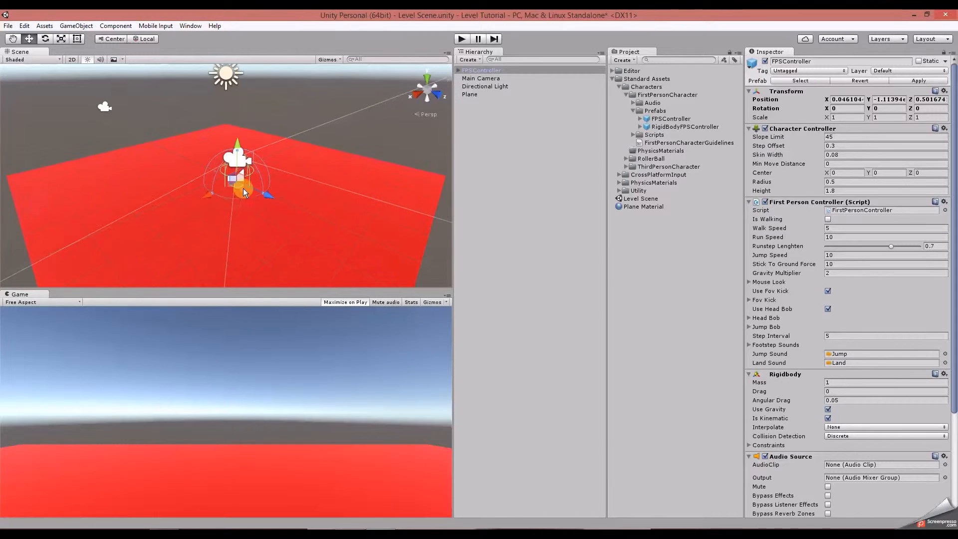
pyautogui.doubleClick(482, 71)
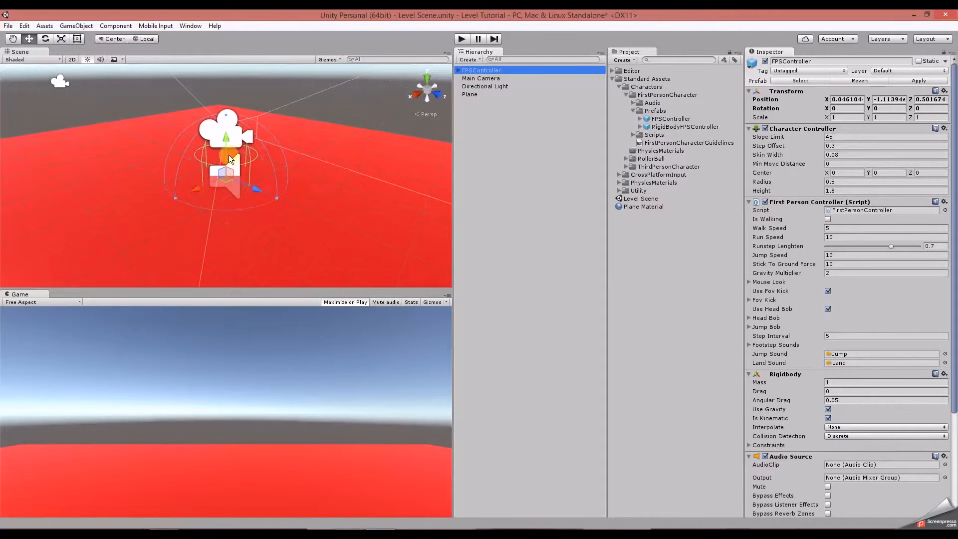
pyautogui.moveTo(232, 95); pyautogui.dragTo(264, 159)
pyautogui.scroll(-5, 265, 159)
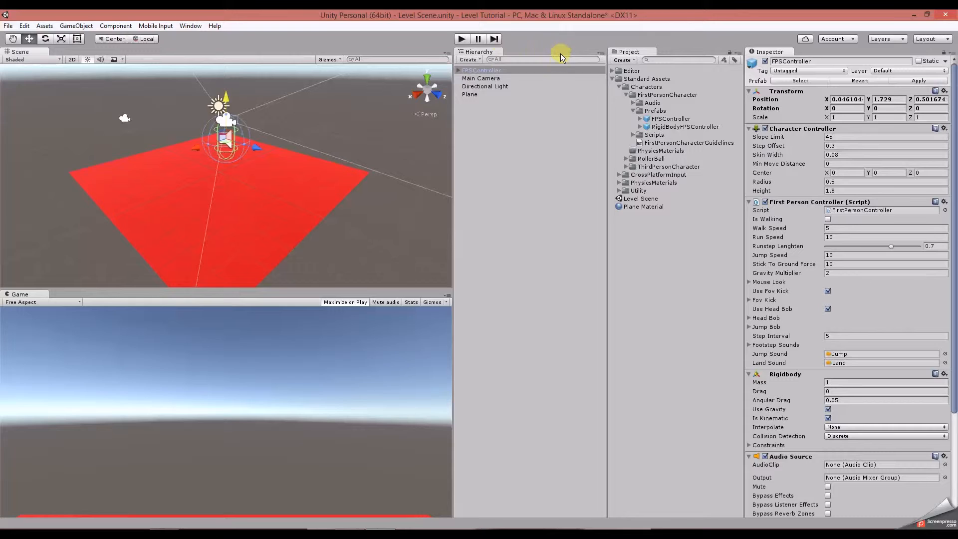
# - Save the scene, and play-test it by walking around the plane and jumping with the first-person character
pyautogui.hotkey('ctrl', 's')
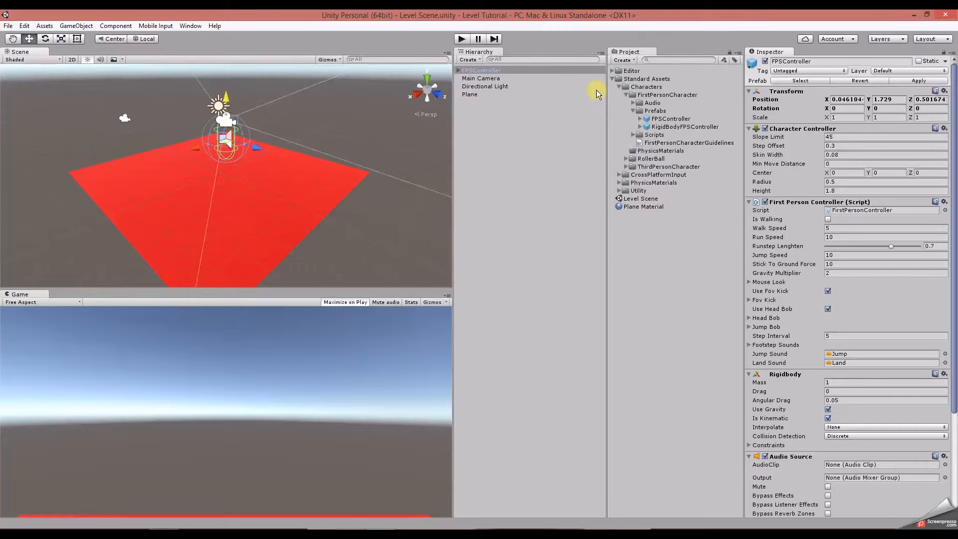
pyautogui.click(462, 40)
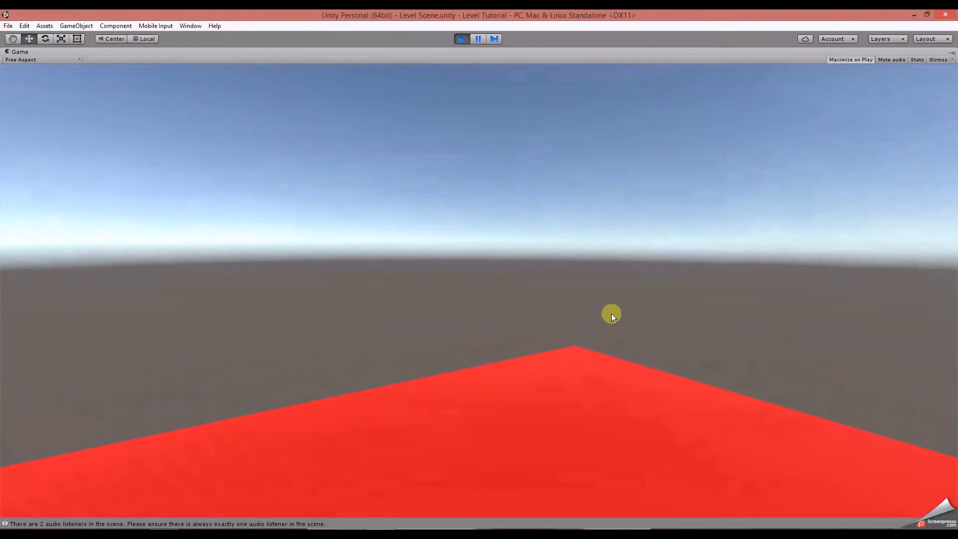
pyautogui.press('w')
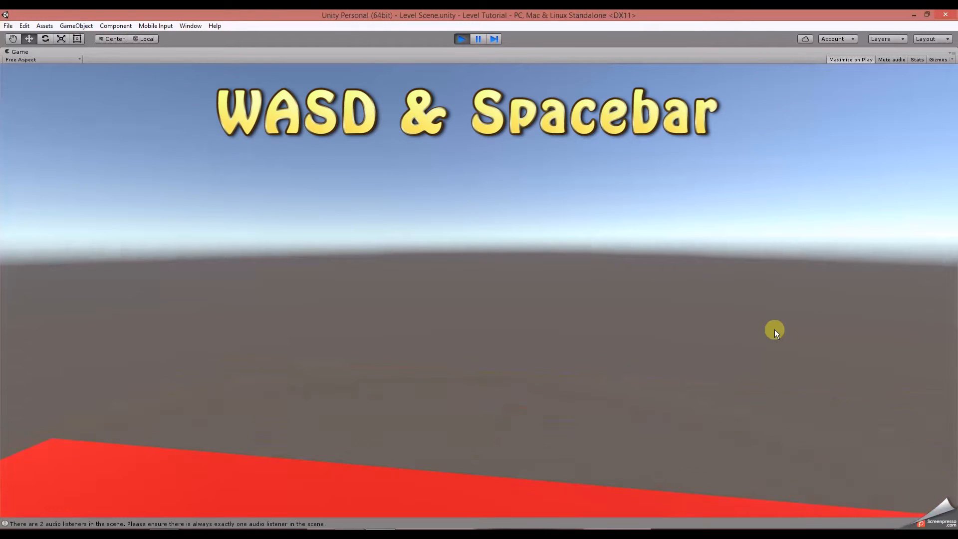
pyautogui.press('a')
pyautogui.press('s')
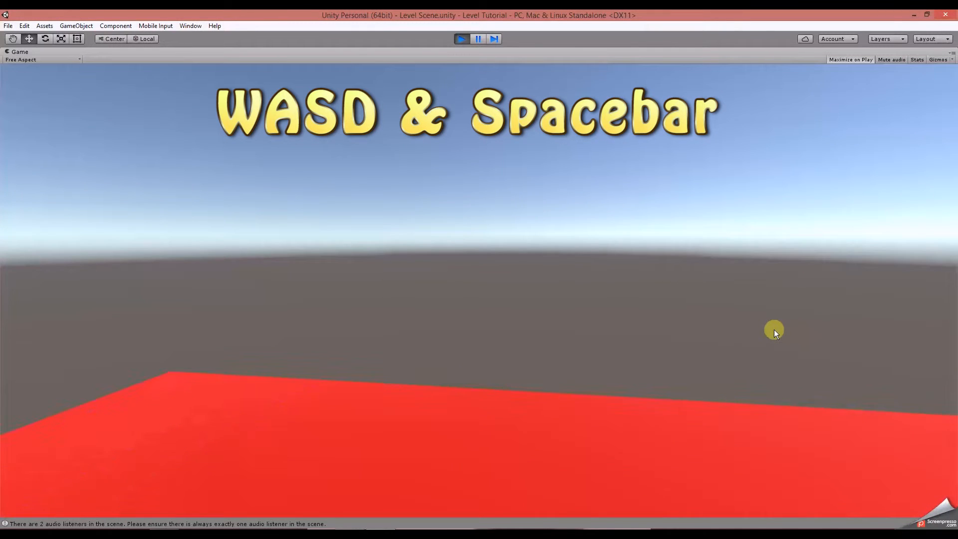
pyautogui.press('space')
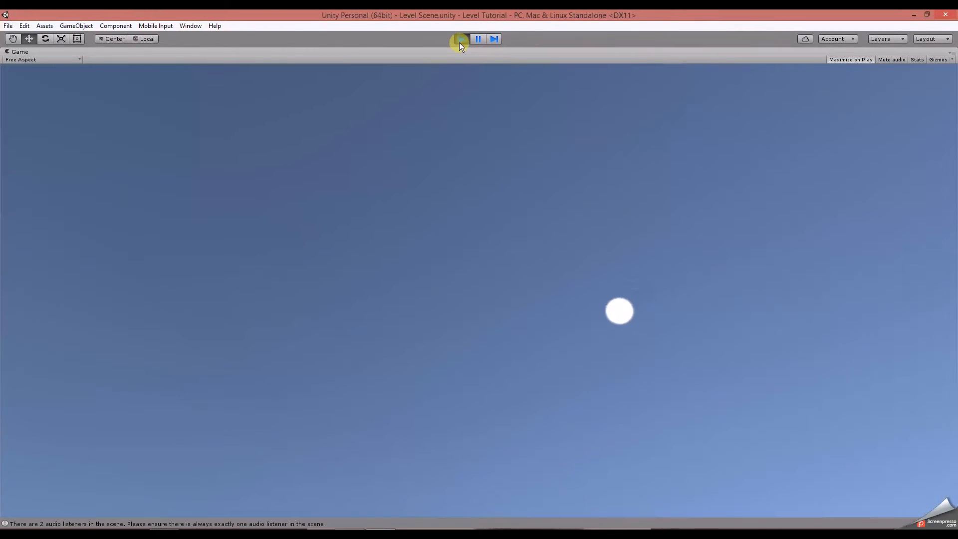
pyautogui.click(459, 41)
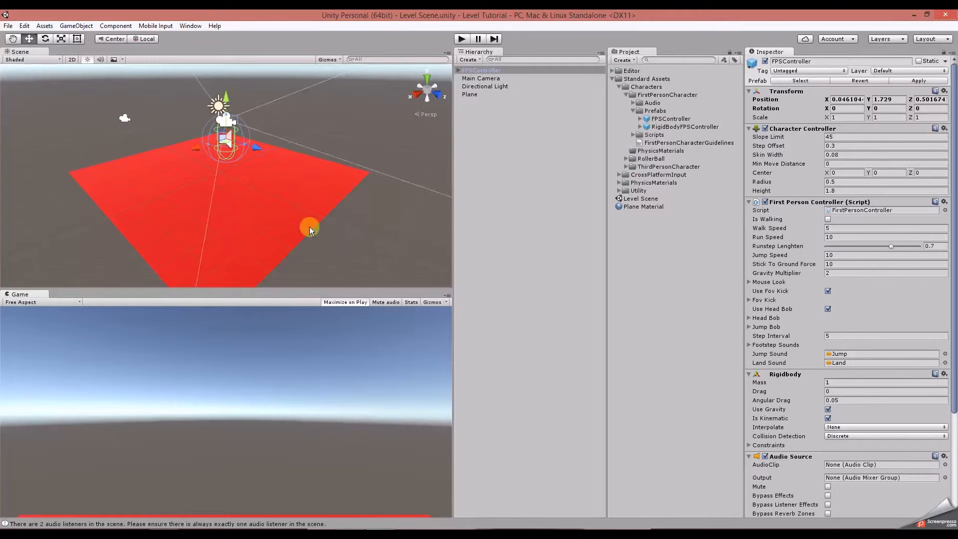
# - Add a cube to the scene and place it above the plane at about X 0.05, Y 1.9, Z 2.84
pyautogui.click(478, 95)
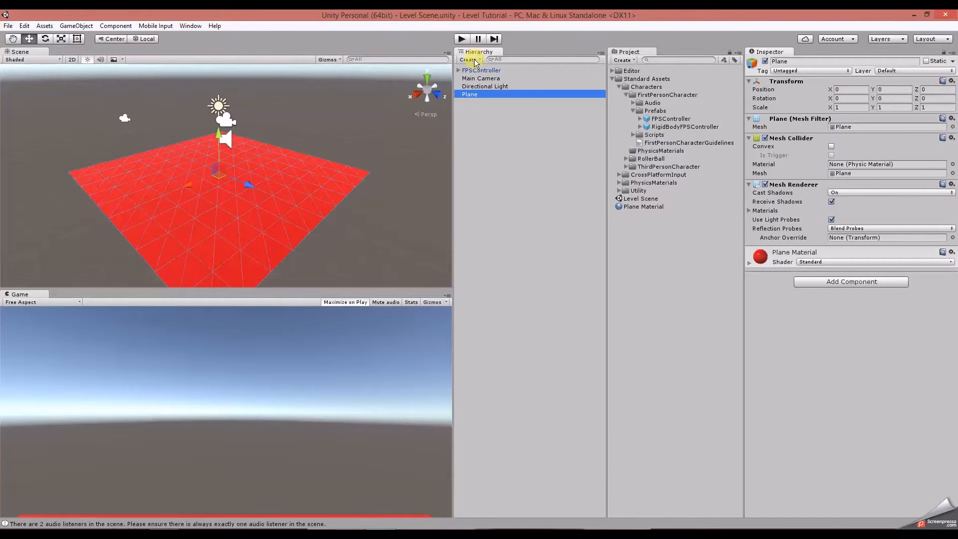
pyautogui.click(474, 60)
pyautogui.moveTo(496, 95)
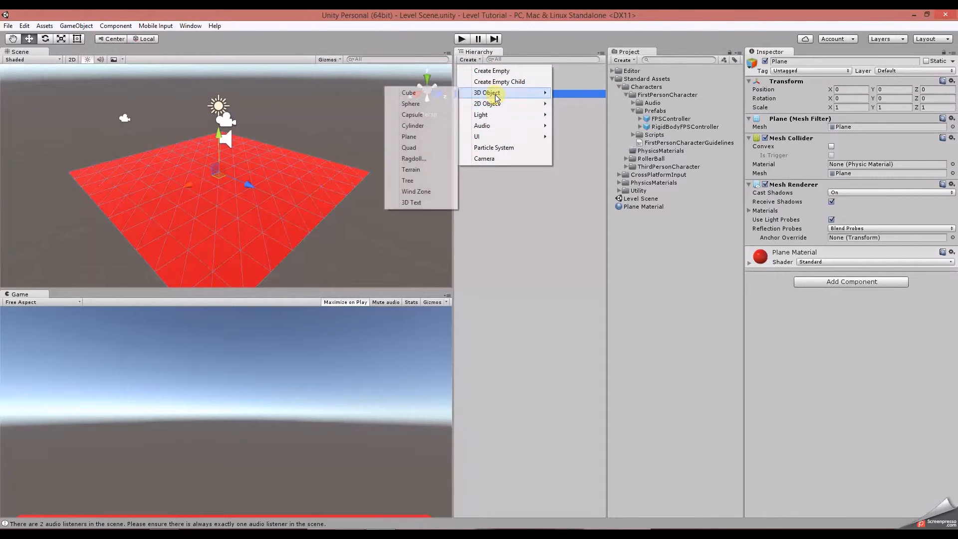
pyautogui.click(428, 94)
pyautogui.moveTo(225, 148); pyautogui.dragTo(284, 170)
# - Add a second cube and place it above the plane at about X 2.77, Y 1.62, Z -2.71
pyautogui.click(470, 59)
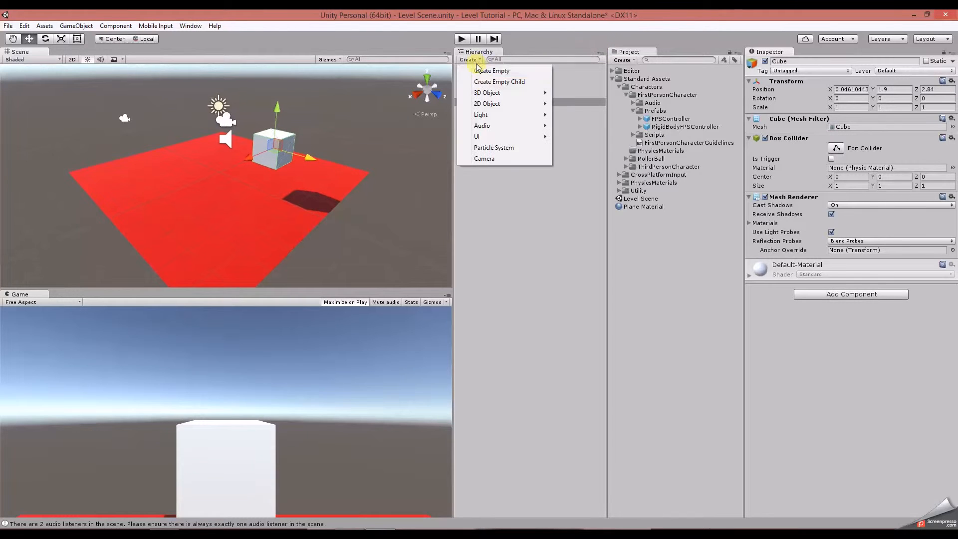
pyautogui.moveTo(483, 94)
pyautogui.click(429, 92)
pyautogui.moveTo(222, 158); pyautogui.dragTo(161, 149)
pyautogui.moveTo(163, 101); pyautogui.dragTo(166, 126)
pyautogui.moveTo(190, 167); pyautogui.dragTo(141, 151)
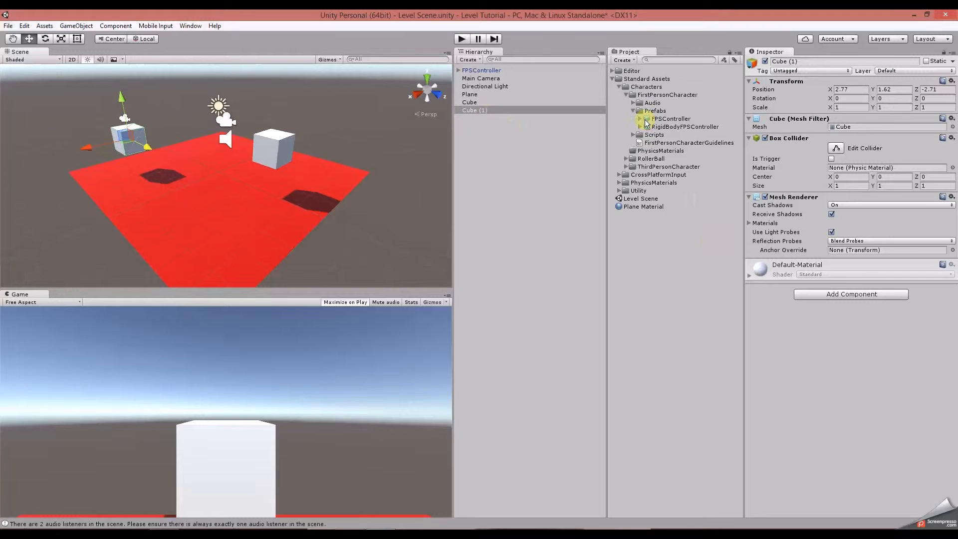
# - Create a new material in the project's root assets folder and name it Cube Material
pyautogui.click(612, 79)
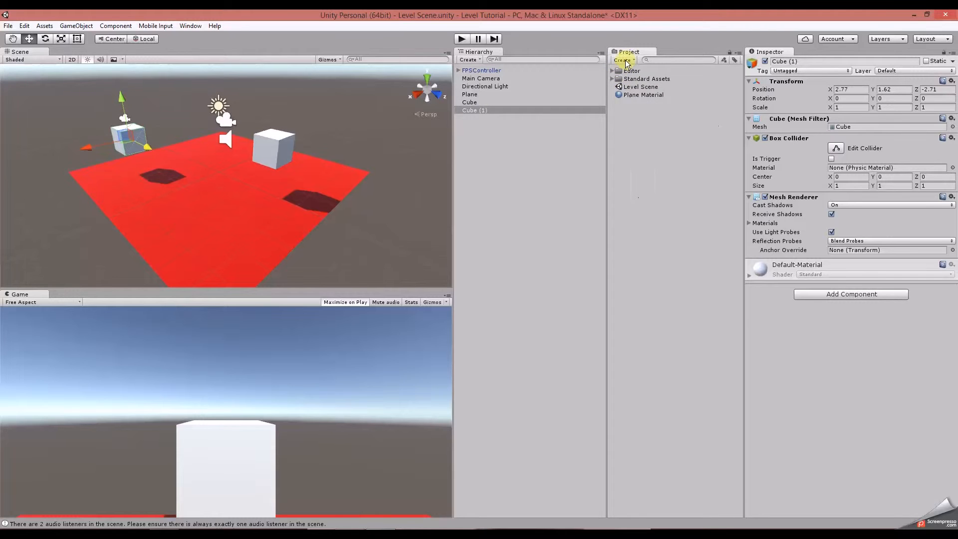
pyautogui.click(624, 59)
pyautogui.click(641, 149)
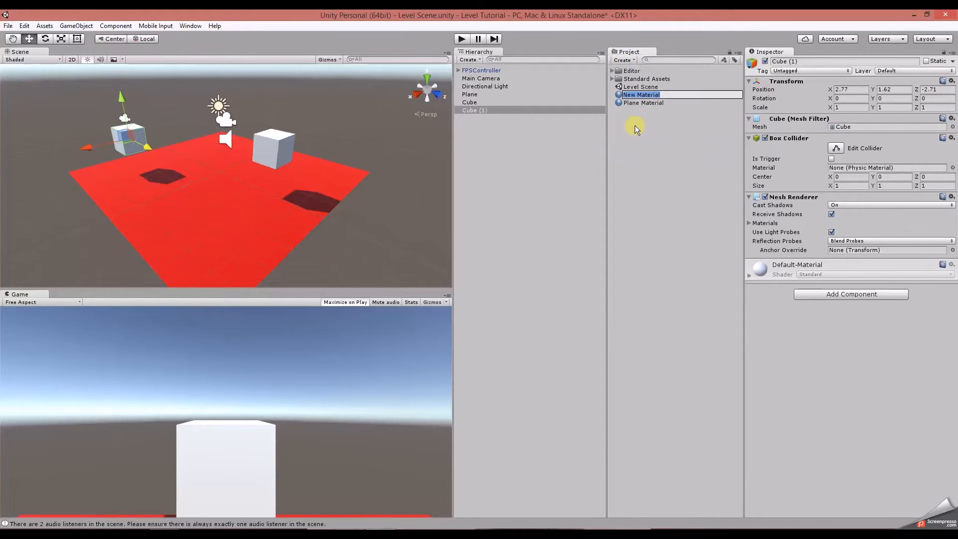
pyautogui.write('Cube Material')
pyautogui.click(636, 118)
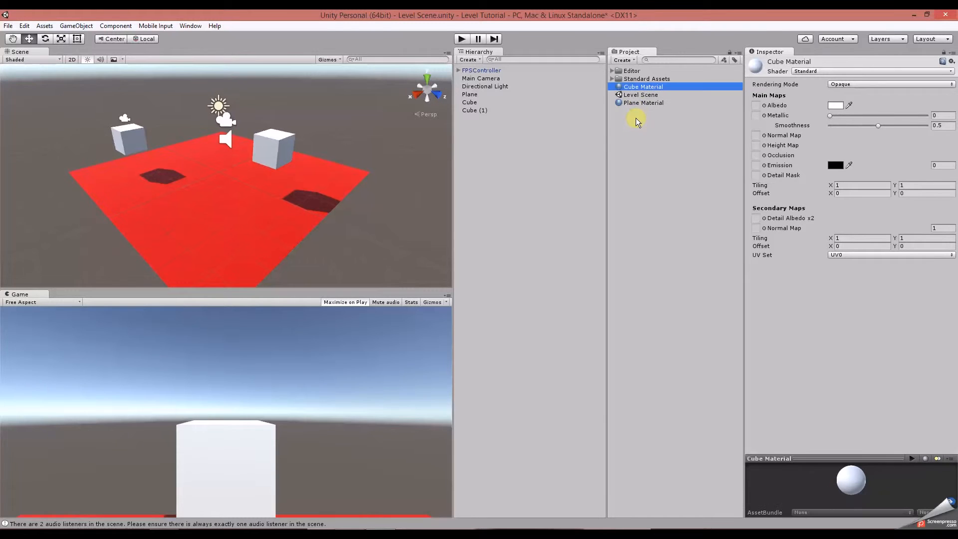
# - Set Cube Material's albedo color to light blue, about RGB 0, 208, 218, and apply the material to both cubes
pyautogui.click(835, 105)
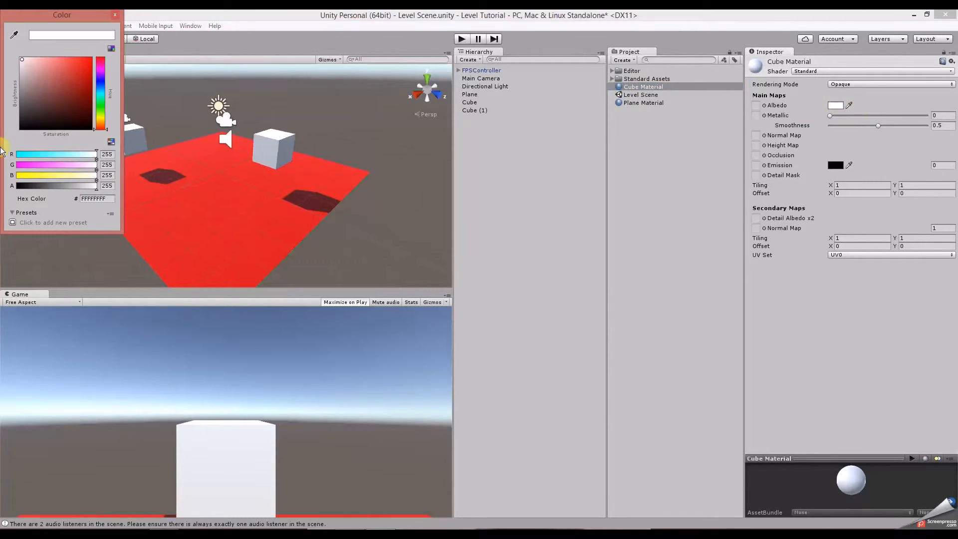
pyautogui.click(100, 80)
pyautogui.moveTo(90, 79); pyautogui.dragTo(98, 94)
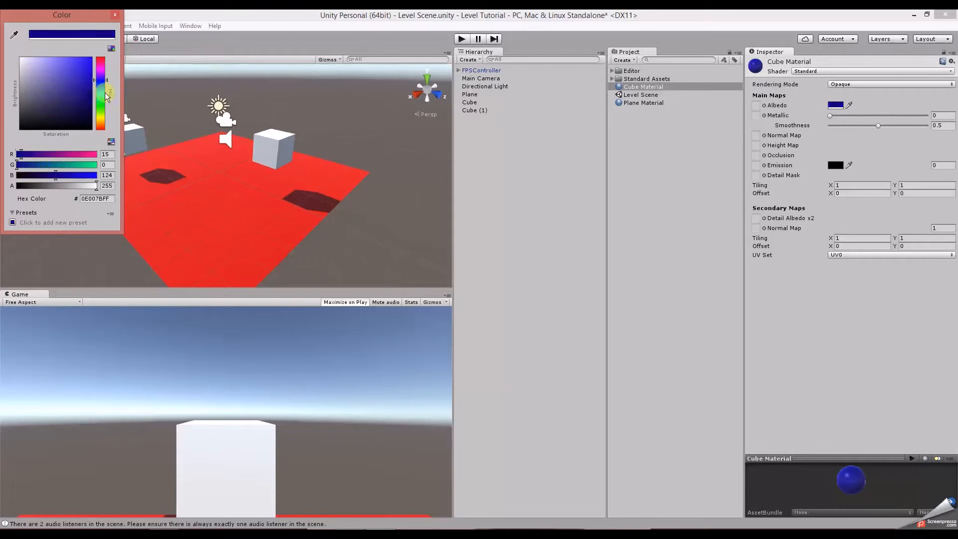
pyautogui.click(100, 93)
pyautogui.click(80, 91)
pyautogui.moveTo(101, 64); pyautogui.dragTo(103, 68)
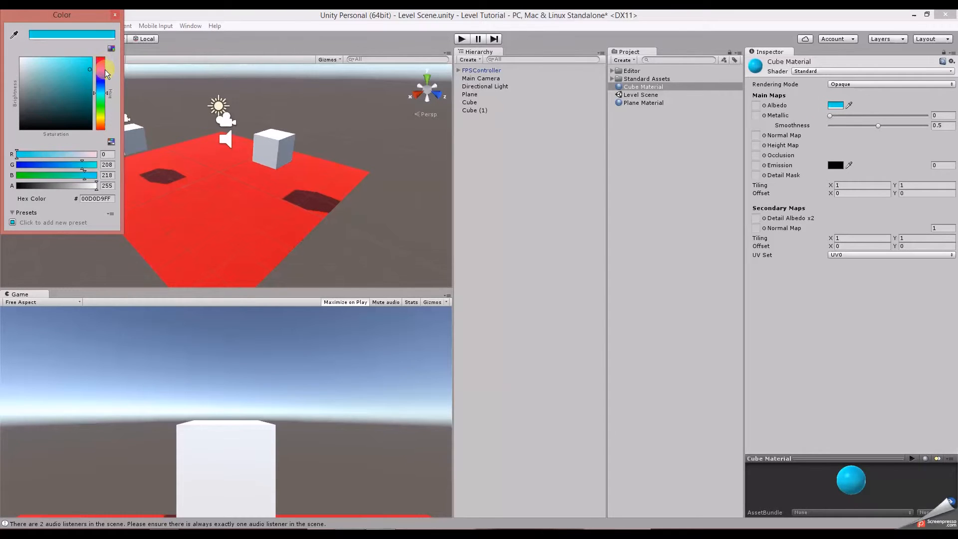
pyautogui.click(115, 15)
pyautogui.moveTo(641, 90); pyautogui.dragTo(271, 145)
pyautogui.moveTo(625, 92); pyautogui.dragTo(132, 146)
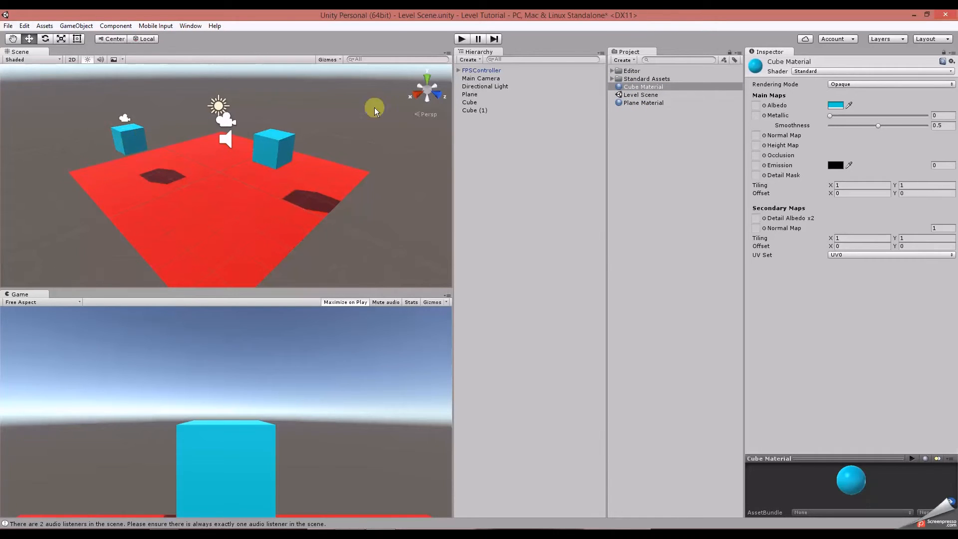
# - Add a Rigidbody component to the first cube, named Cube
pyautogui.click(468, 103)
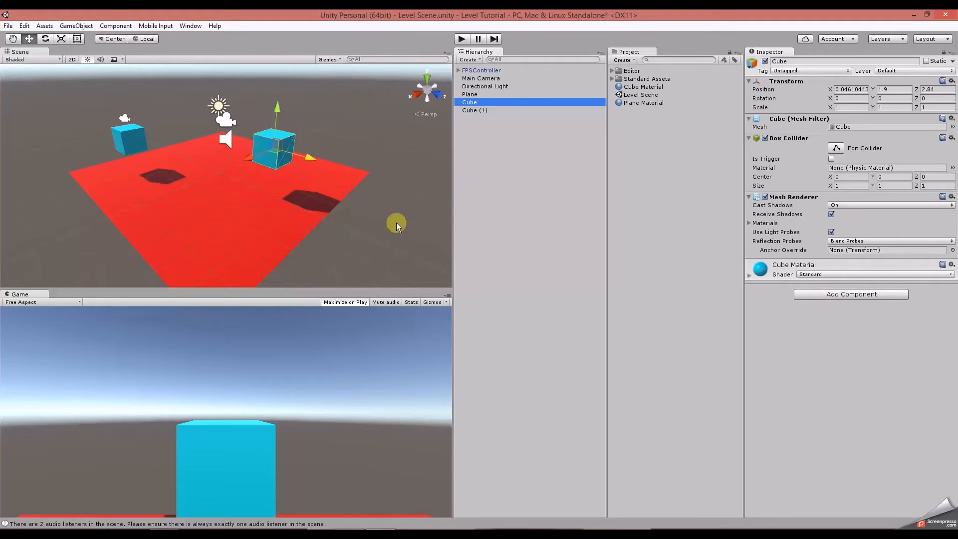
pyautogui.click(836, 294)
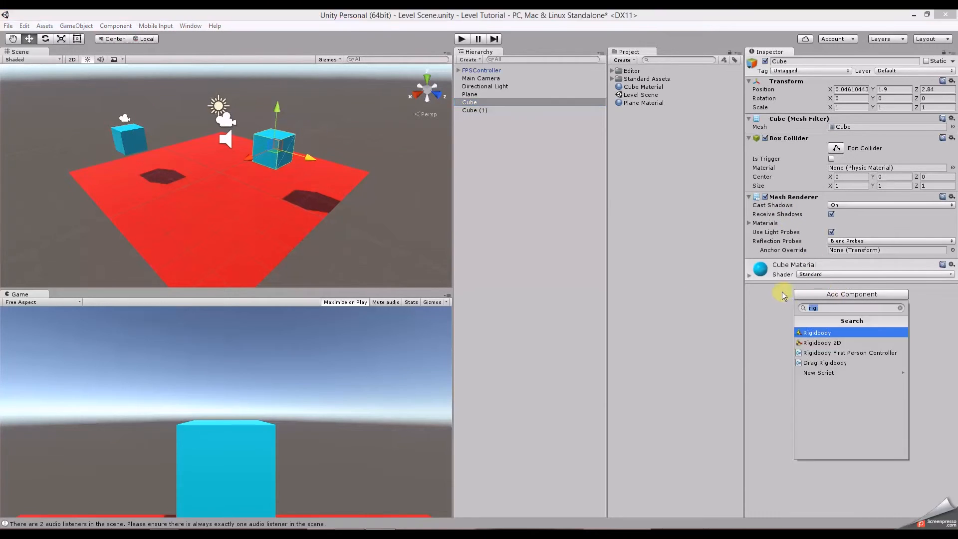
pyautogui.click(822, 333)
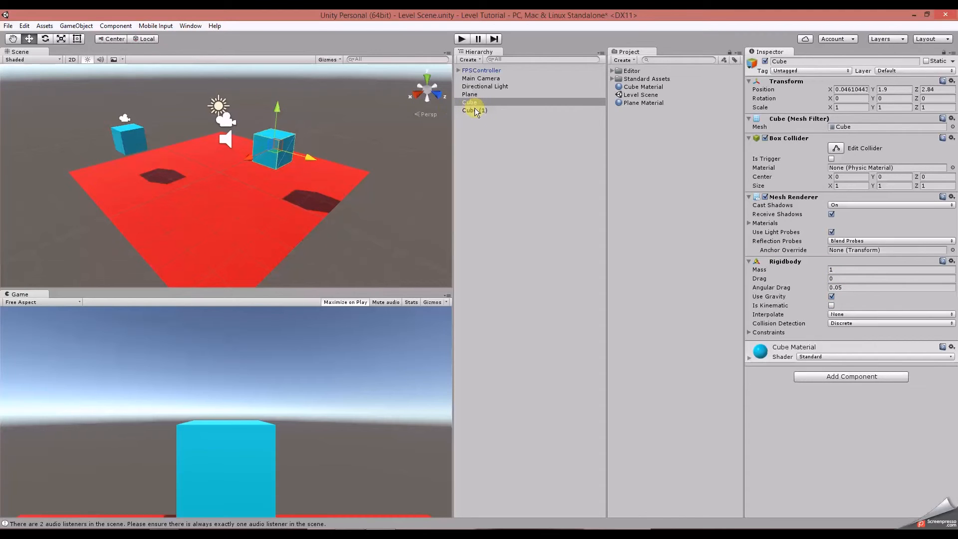
# - Play-test the scene by walking the character up to the cubes to compare their physics behavior
pyautogui.click(461, 39)
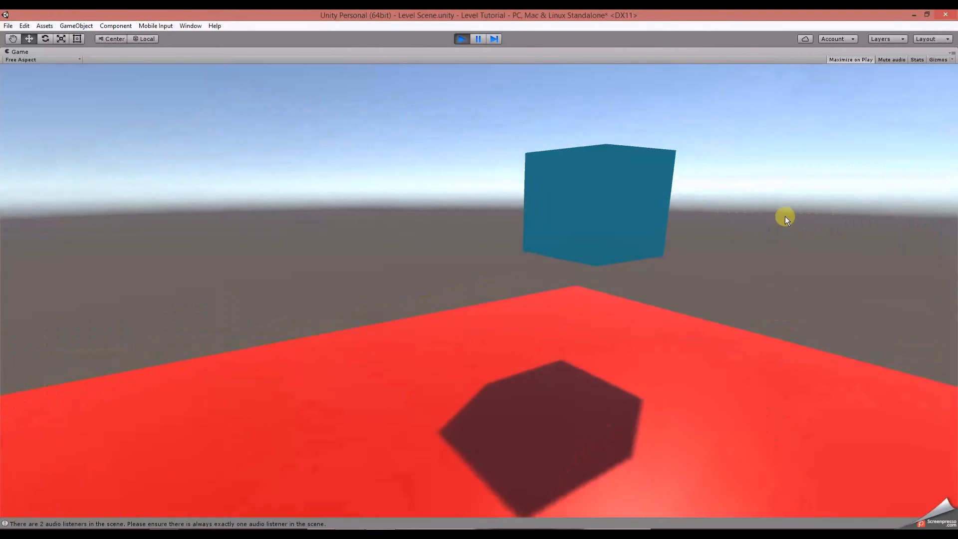
pyautogui.press('w')
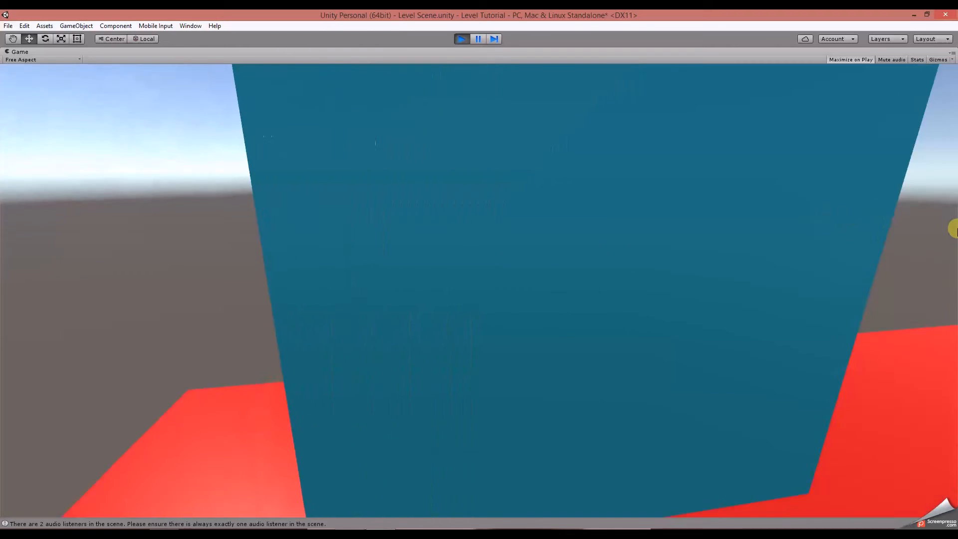
pyautogui.press('s')
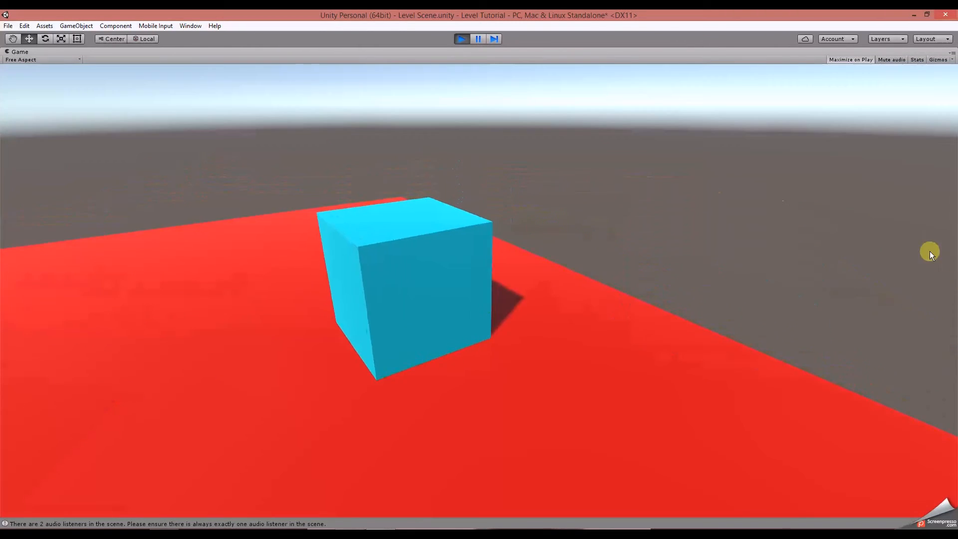
pyautogui.press('w')
pyautogui.press('s')
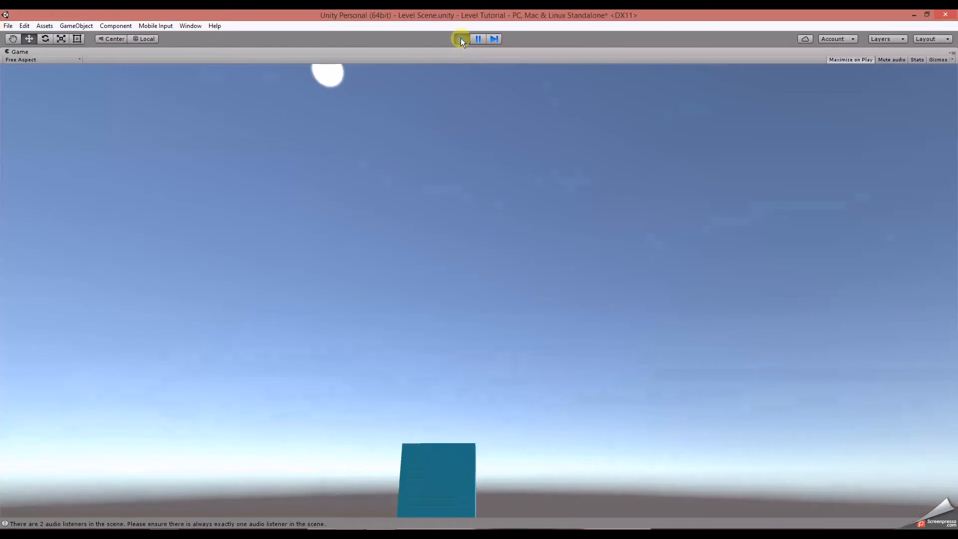
pyautogui.click(460, 39)
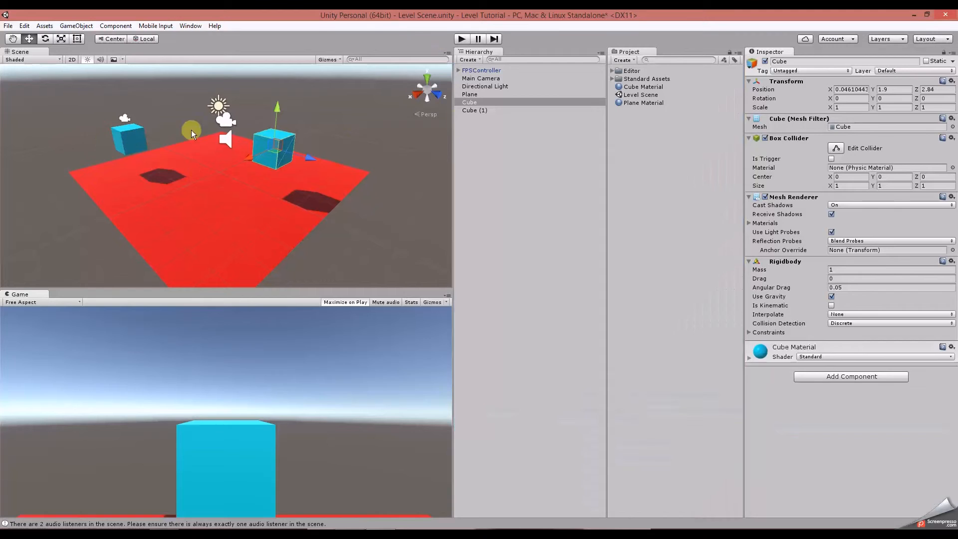
# - Add a Rigidbody component to Cube (1) and save the scene
pyautogui.click(469, 111)
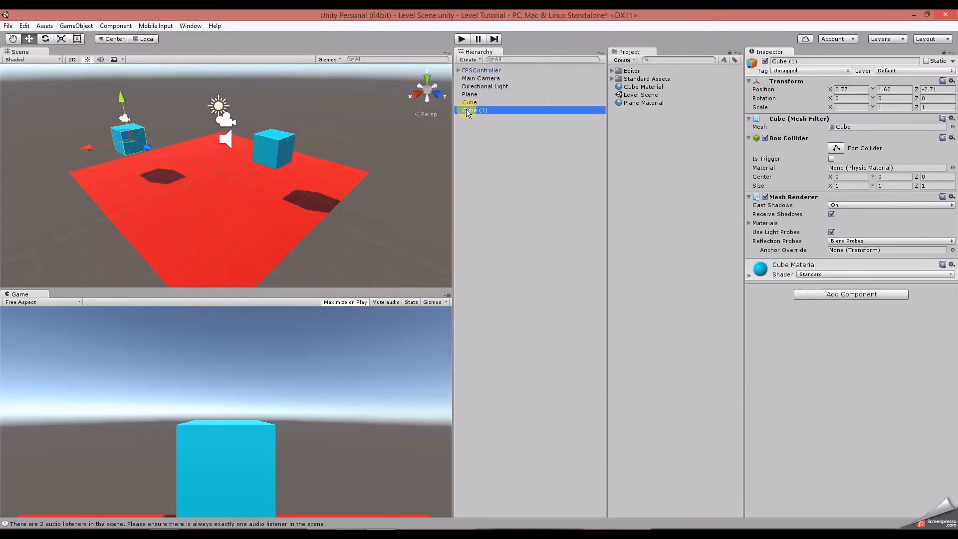
pyautogui.click(849, 294)
pyautogui.click(825, 332)
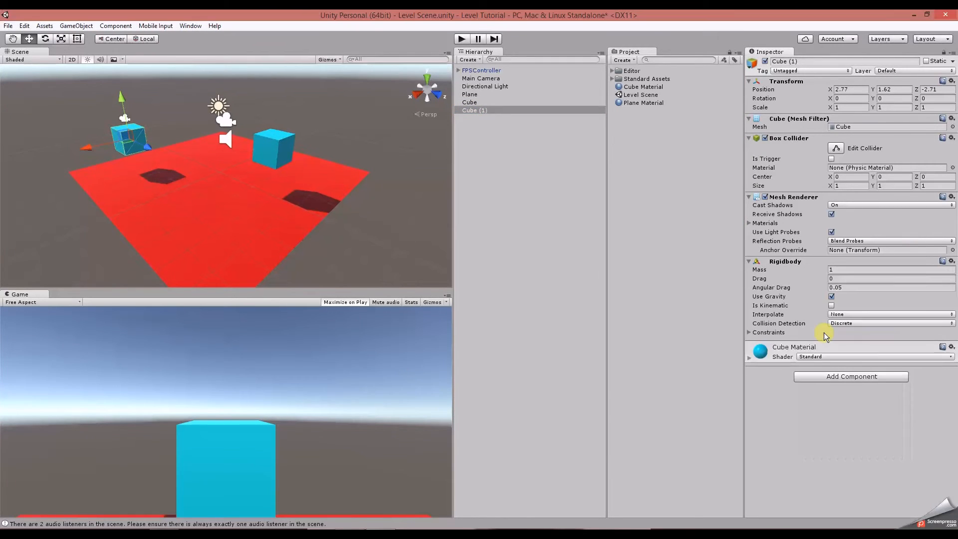
pyautogui.hotkey('ctrl', 's')
# - Play-test the scene by walking the character into both cubes to push them across the plane
pyautogui.click(460, 42)
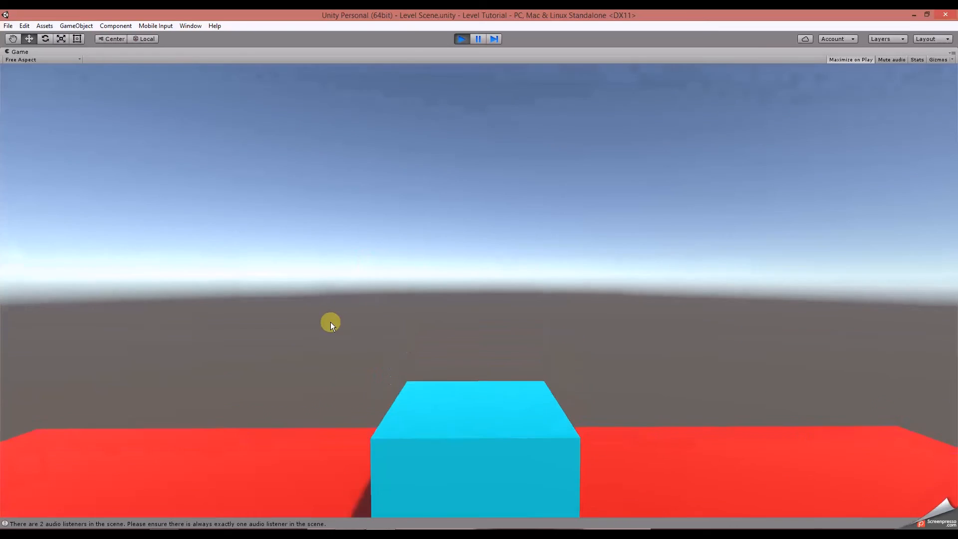
pyautogui.click(217, 349)
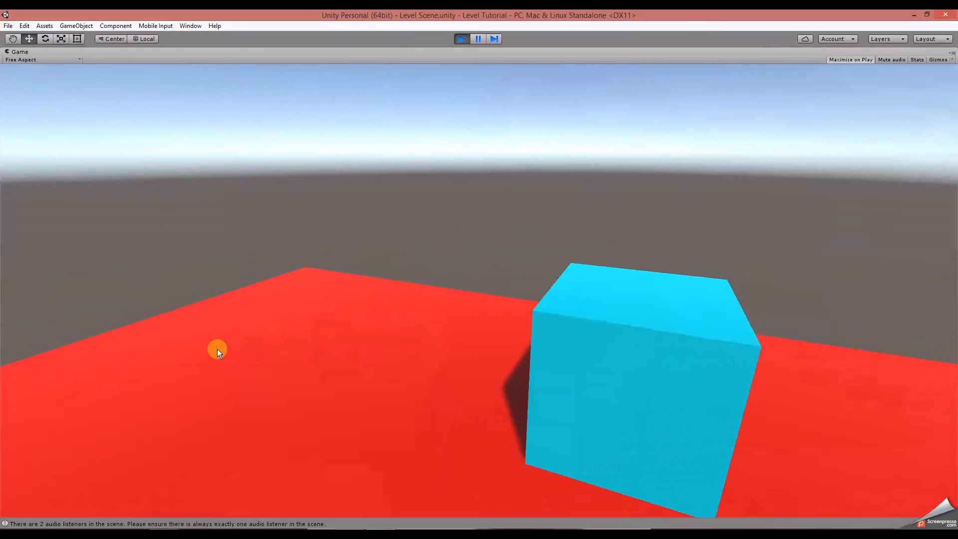
pyautogui.press('w')
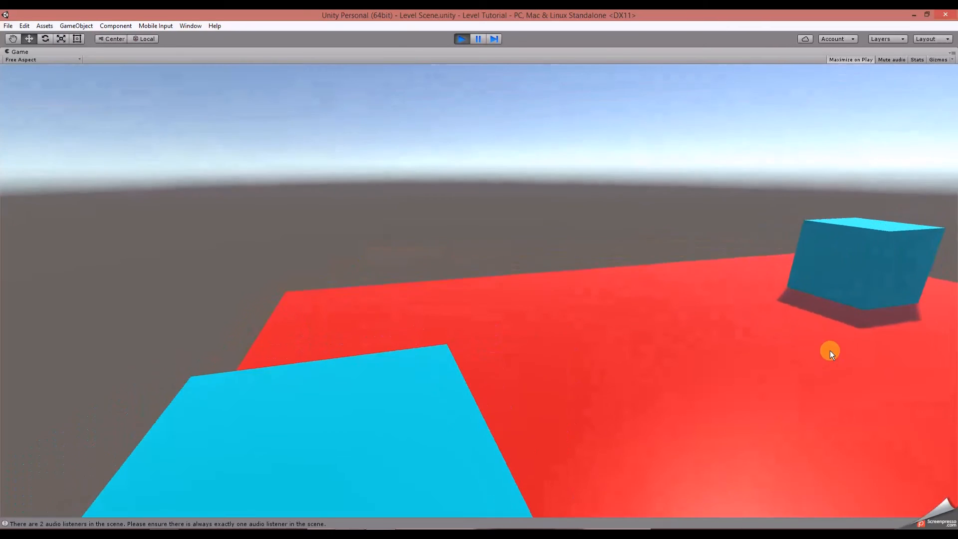
pyautogui.press('w')
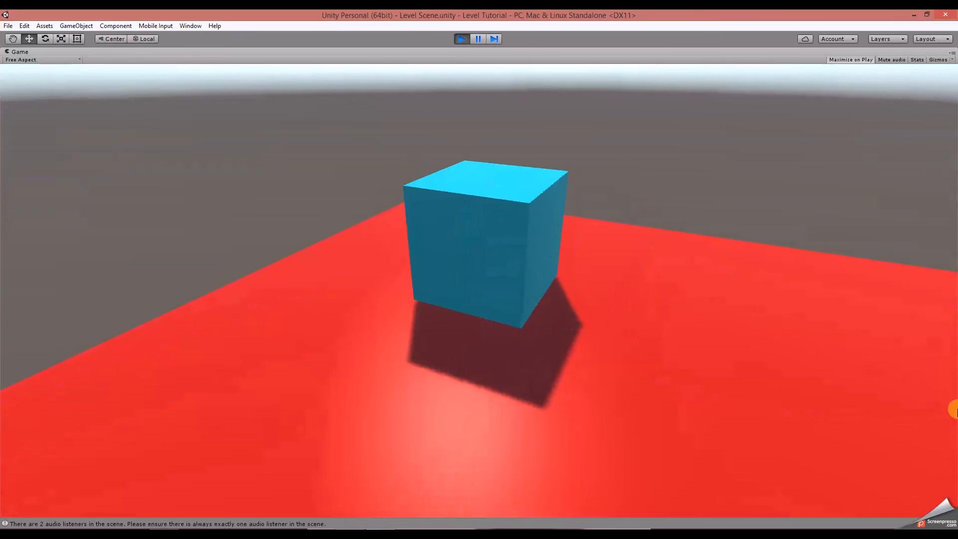
pyautogui.press('w')
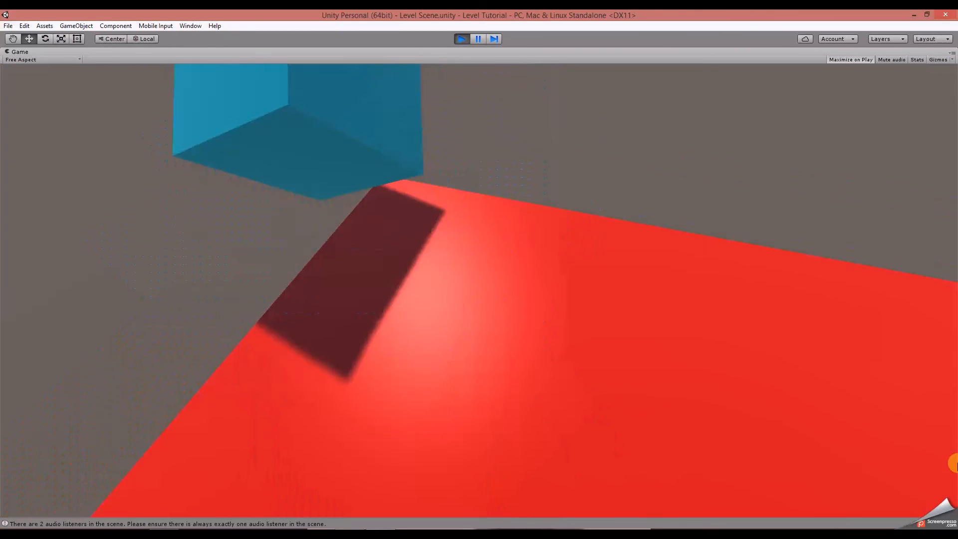
pyautogui.press('w')
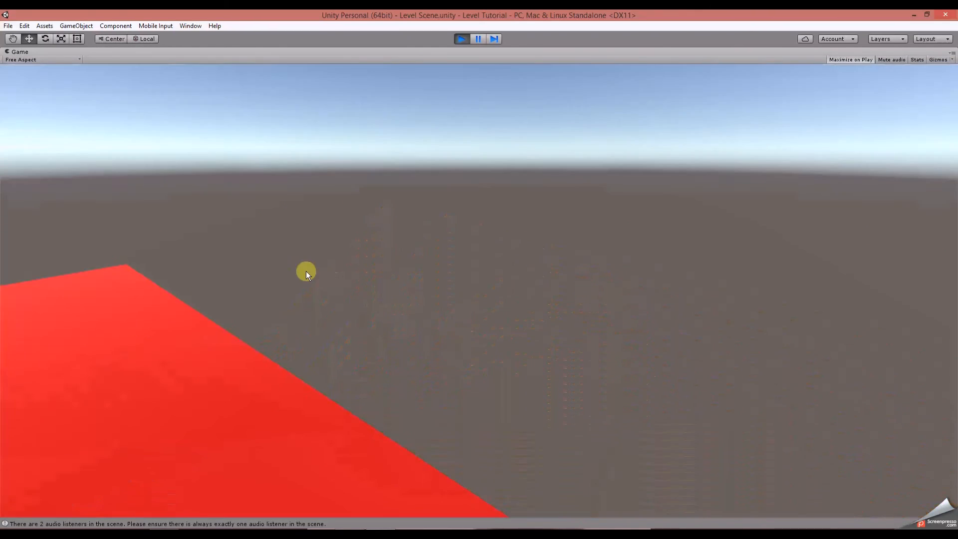
pyautogui.press('w')
pyautogui.moveTo(2, 300); pyautogui.dragTo(174, 405)
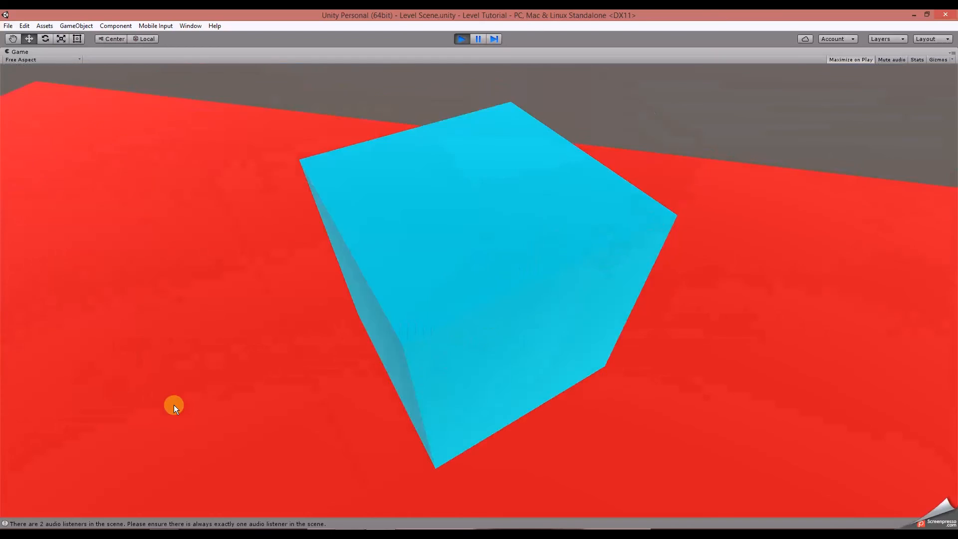
pyautogui.press('w')
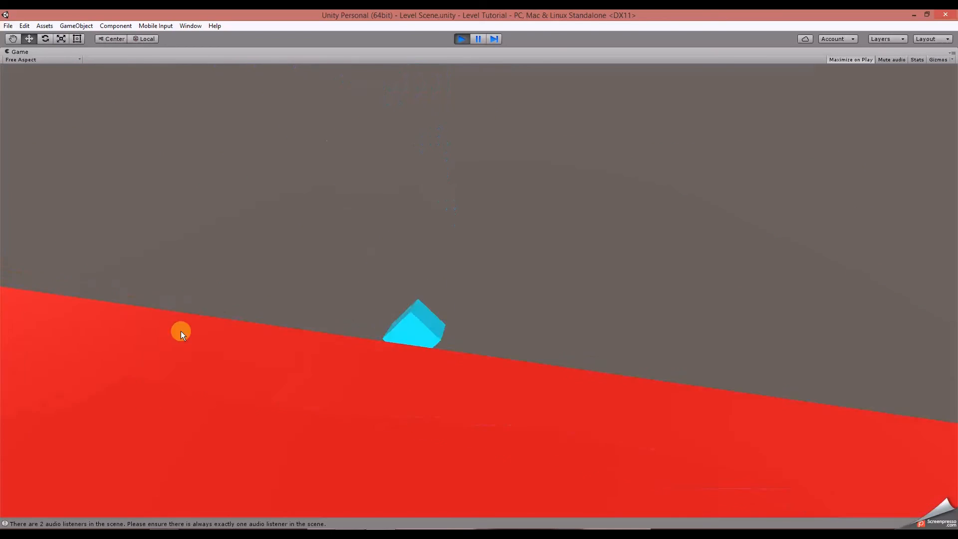
pyautogui.press('s')
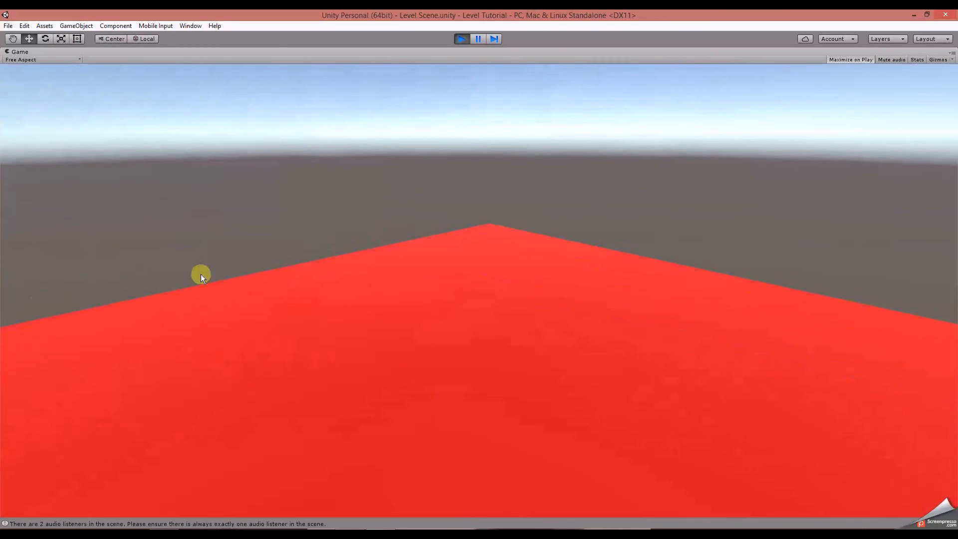
pyautogui.press('w')
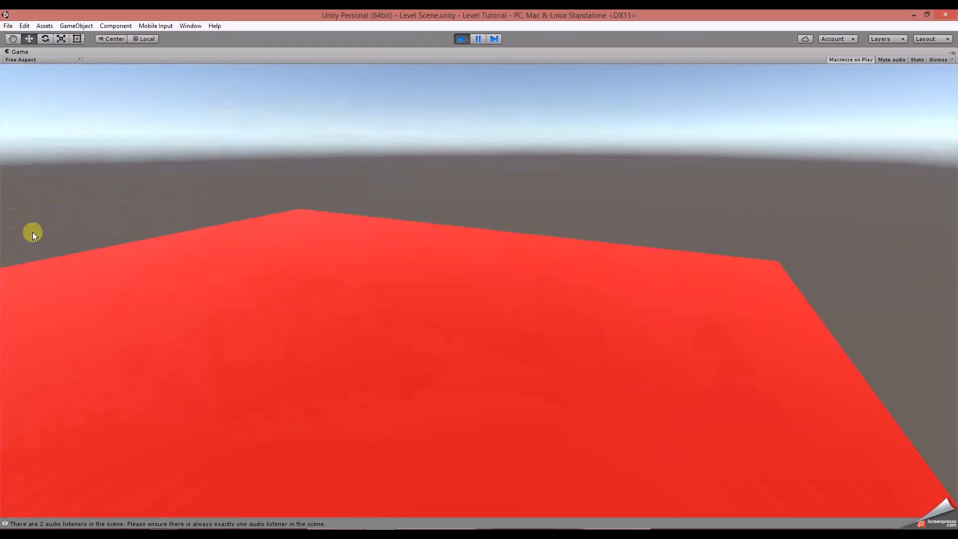
pyautogui.press('w')
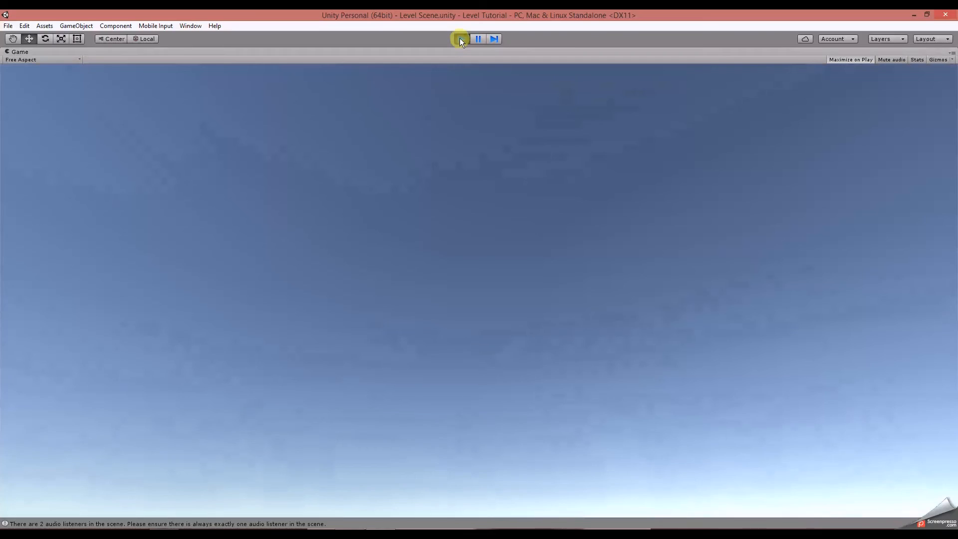
pyautogui.click(460, 40)
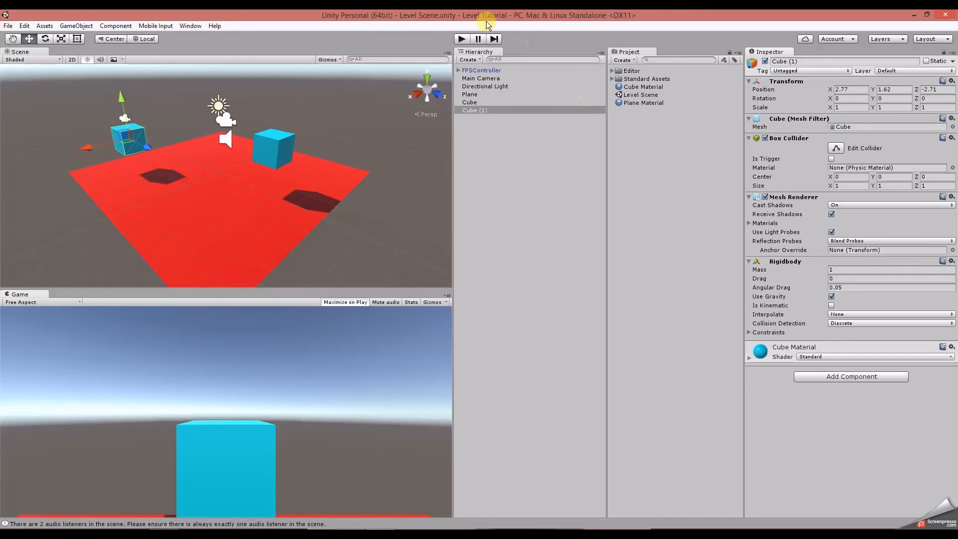